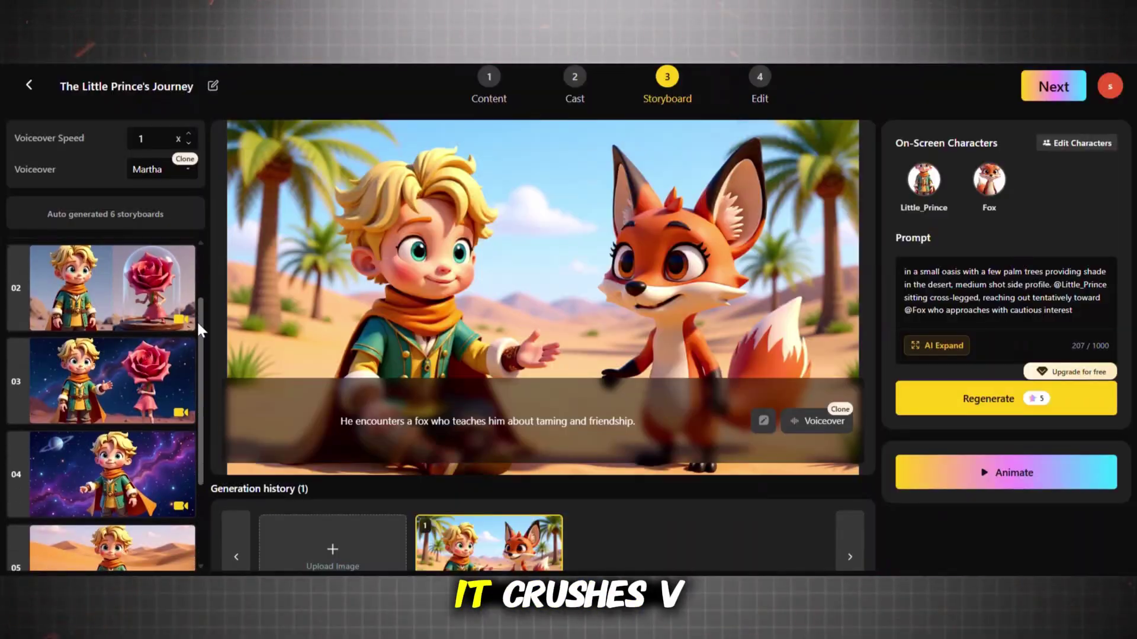
Step: Look at the Animate All option for the current storyboard, then close it without animating
{"action": "left_click", "coordinate": [989, 472]}
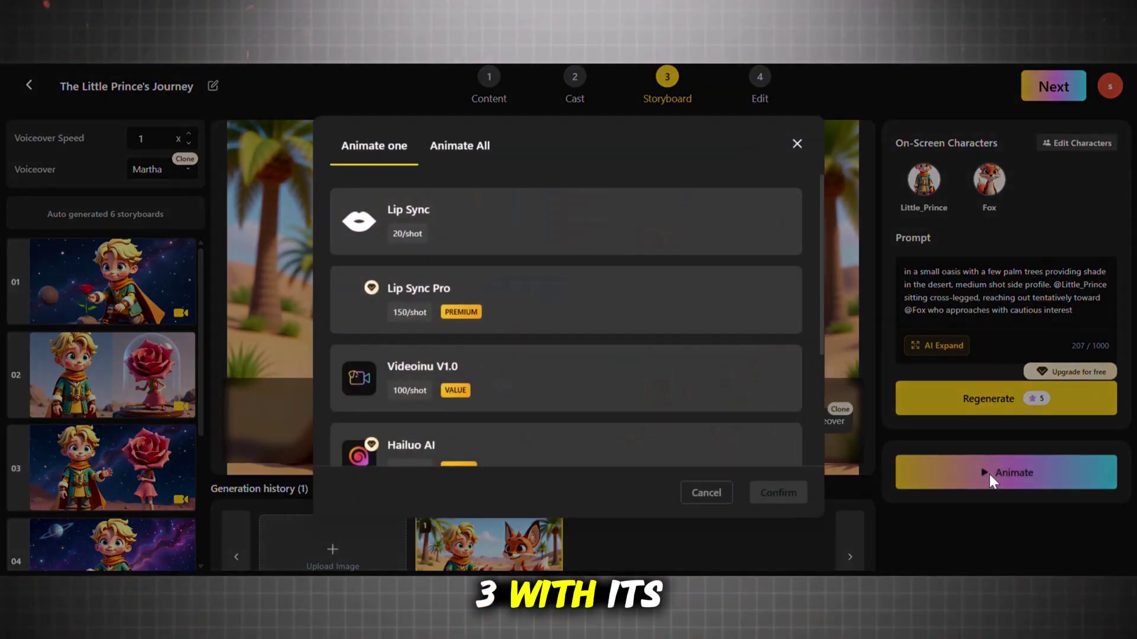
{"action": "left_click", "coordinate": [482, 160]}
{"action": "mouse_move", "coordinate": [823, 314]}
{"action": "left_mouse_down"}
{"action": "mouse_move", "coordinate": [815, 457]}
{"action": "mouse_move", "coordinate": [818, 325]}
{"action": "left_mouse_up"}
{"action": "left_click", "coordinate": [797, 144]}
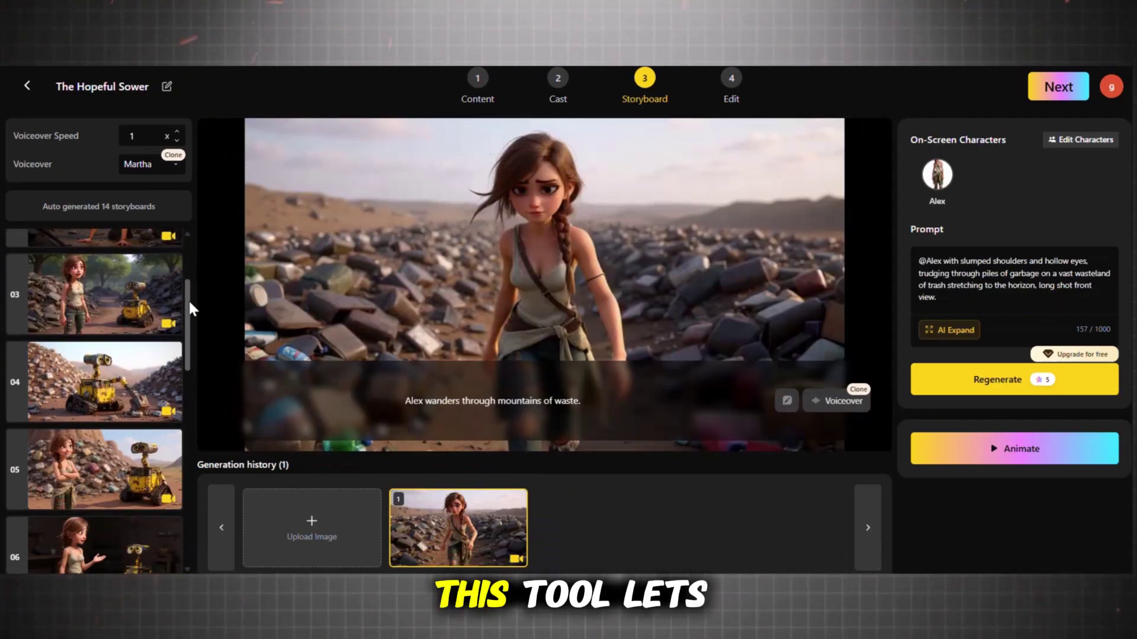
Step: In The Hopeful Sower, open Animate with the Animate All tab covering 14 images
{"action": "left_click_drag", "start_coordinate": [188, 300], "coordinate": [188, 255]}
{"action": "left_click", "coordinate": [1015, 449]}
{"action": "left_click", "coordinate": [472, 148]}
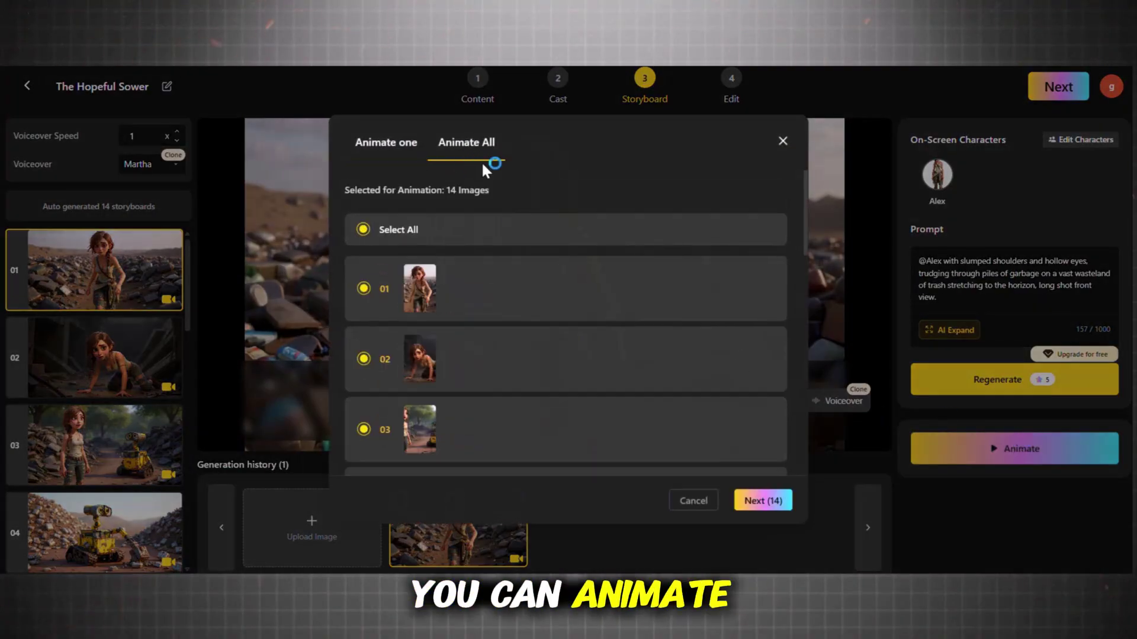
{"action": "left_click_drag", "start_coordinate": [355, 189], "coordinate": [499, 192]}
{"action": "scroll", "coordinate": [760, 194], "scroll_direction": "down", "scroll_amount": 1}
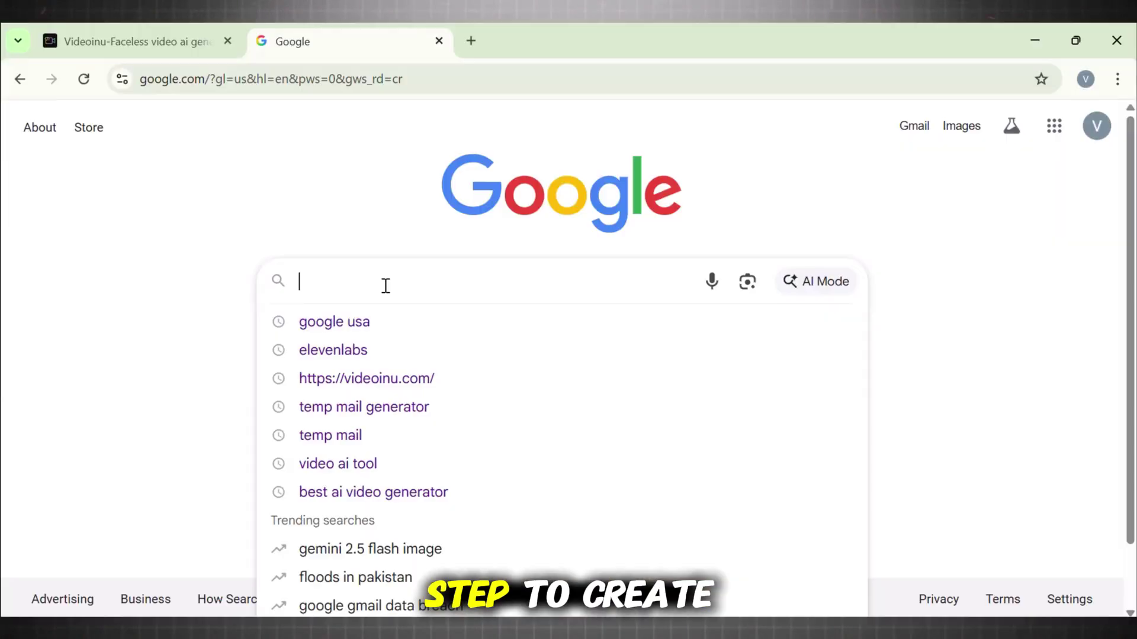
Step: Search Google for 'videoinu.co' and open the Videoinu homepage result
{"action": "type", "text": "vid"}
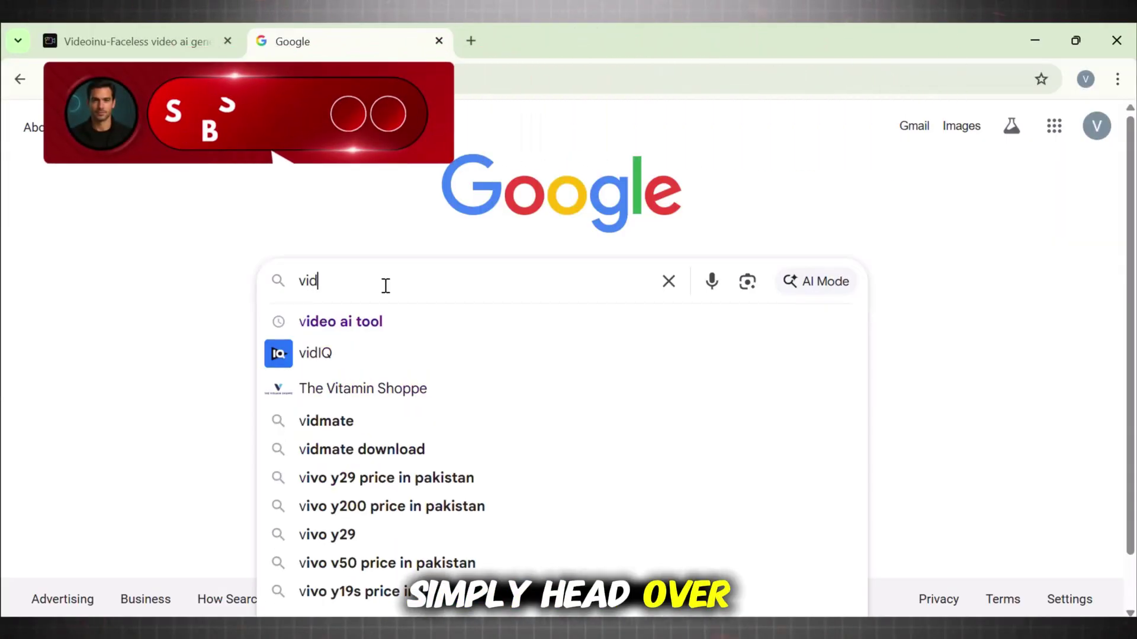
{"action": "type", "text": "eoinu"}
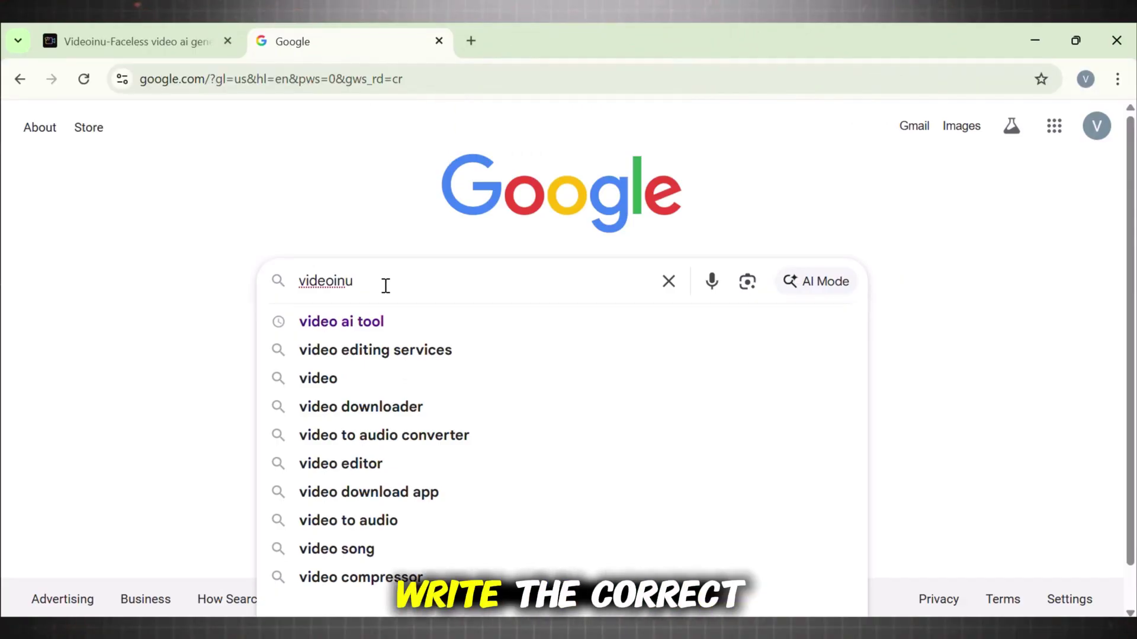
{"action": "type", "text": ".com"}
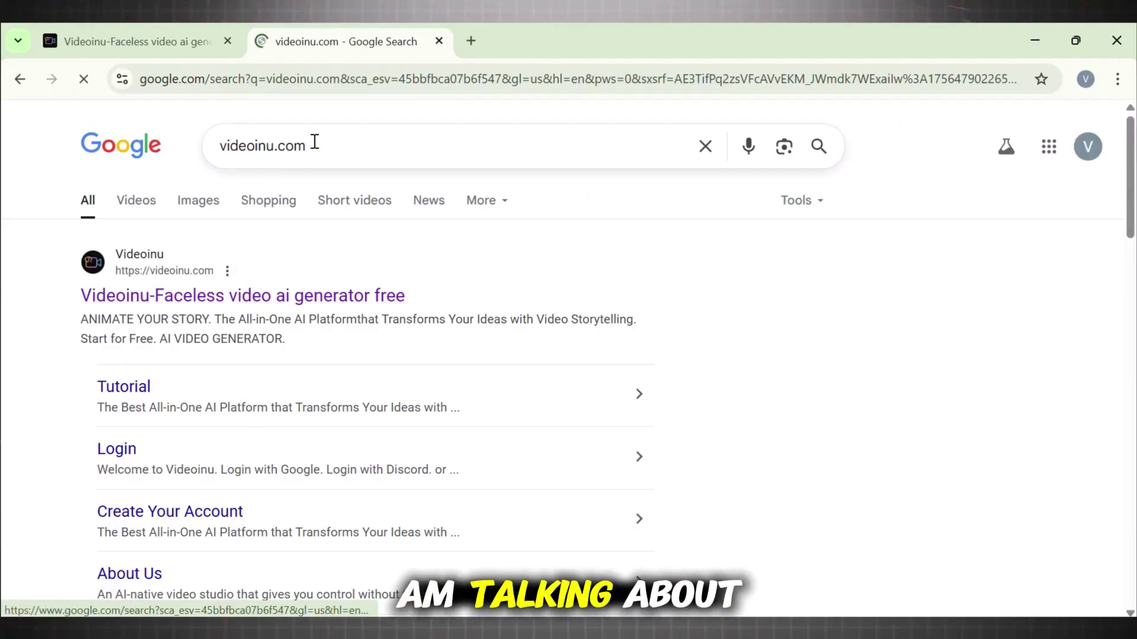
{"action": "left_click_drag", "start_coordinate": [314, 142], "coordinate": [207, 139]}
{"action": "left_click", "coordinate": [586, 288]}
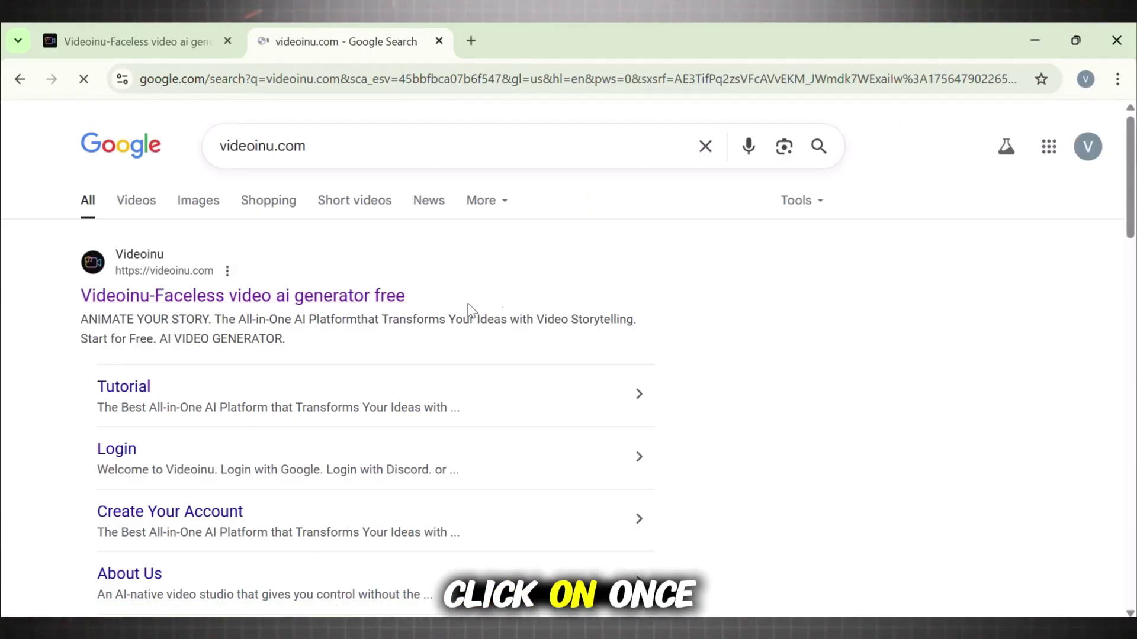
{"action": "left_click", "coordinate": [221, 298]}
{"action": "left_click_drag", "start_coordinate": [1134, 154], "coordinate": [1133, 404]}
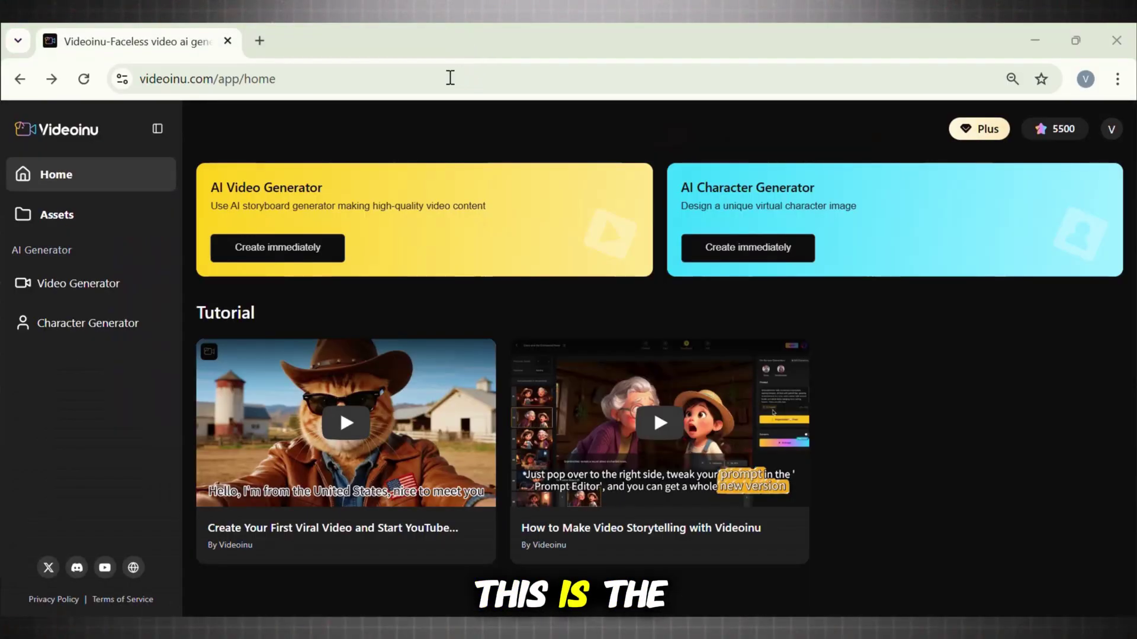
Step: Create a new Video Generator project from the Videoinu home dashboard
{"action": "mouse_move", "coordinate": [1114, 137]}
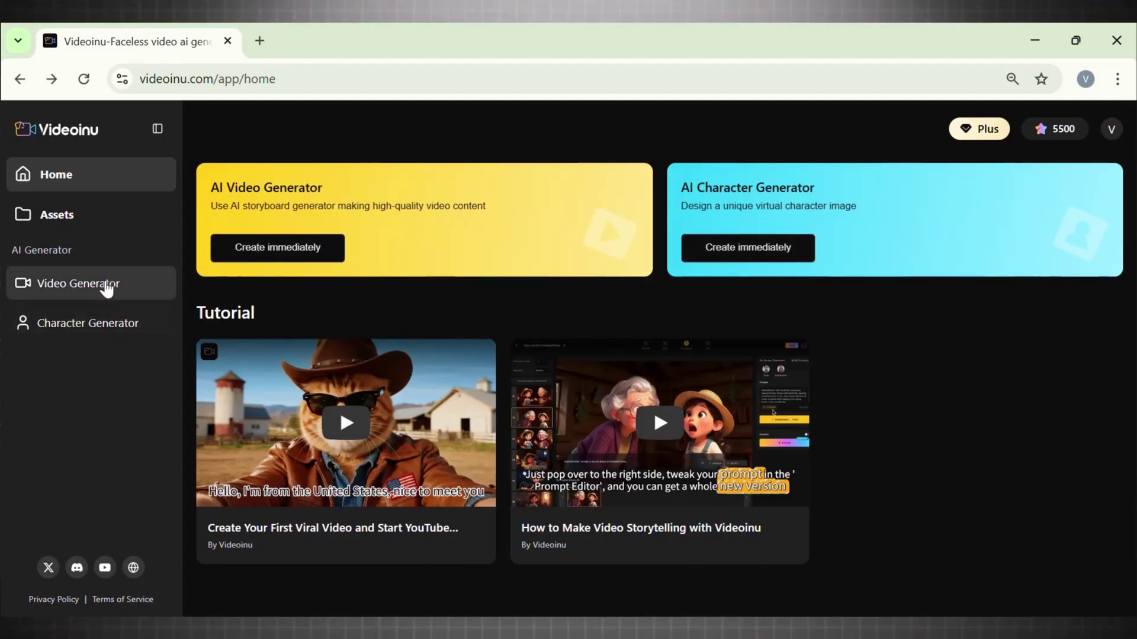
{"action": "left_click", "coordinate": [106, 285]}
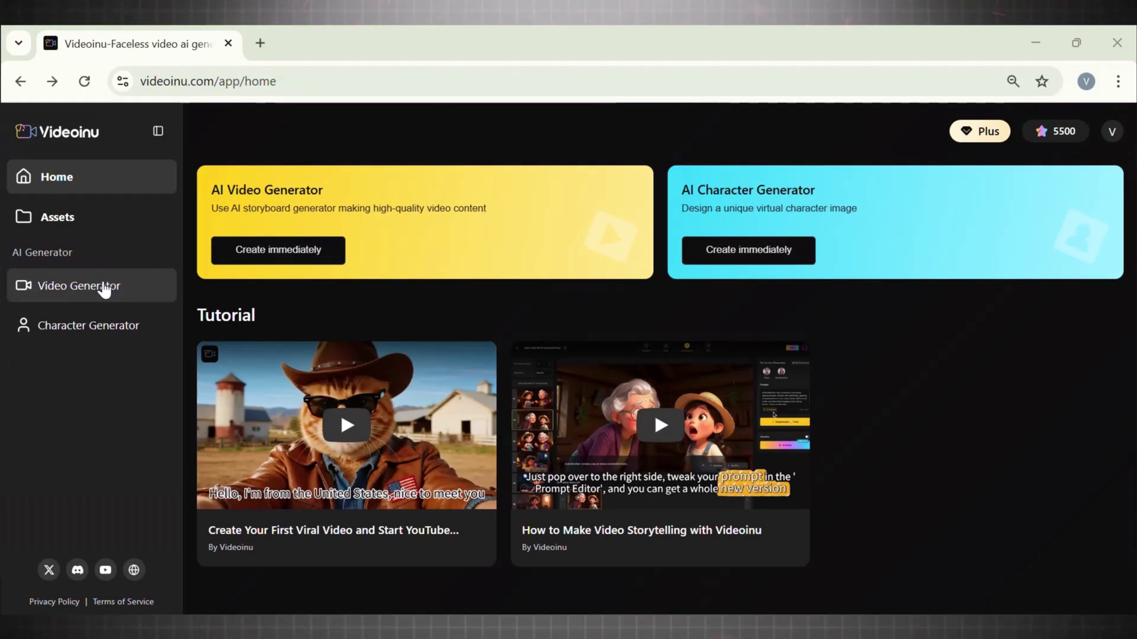
Step: Create a new Video Generator project and rename it from Untitled project to 'The little prince'
{"action": "left_click", "coordinate": [87, 288]}
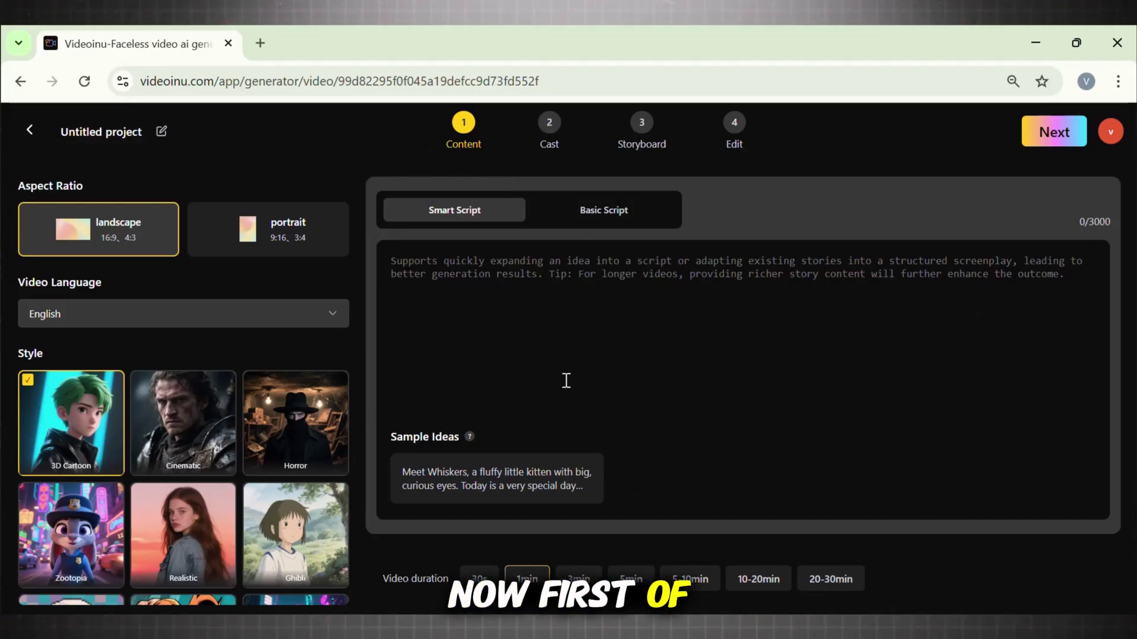
{"action": "left_click", "coordinate": [114, 136]}
{"action": "left_click", "coordinate": [187, 131]}
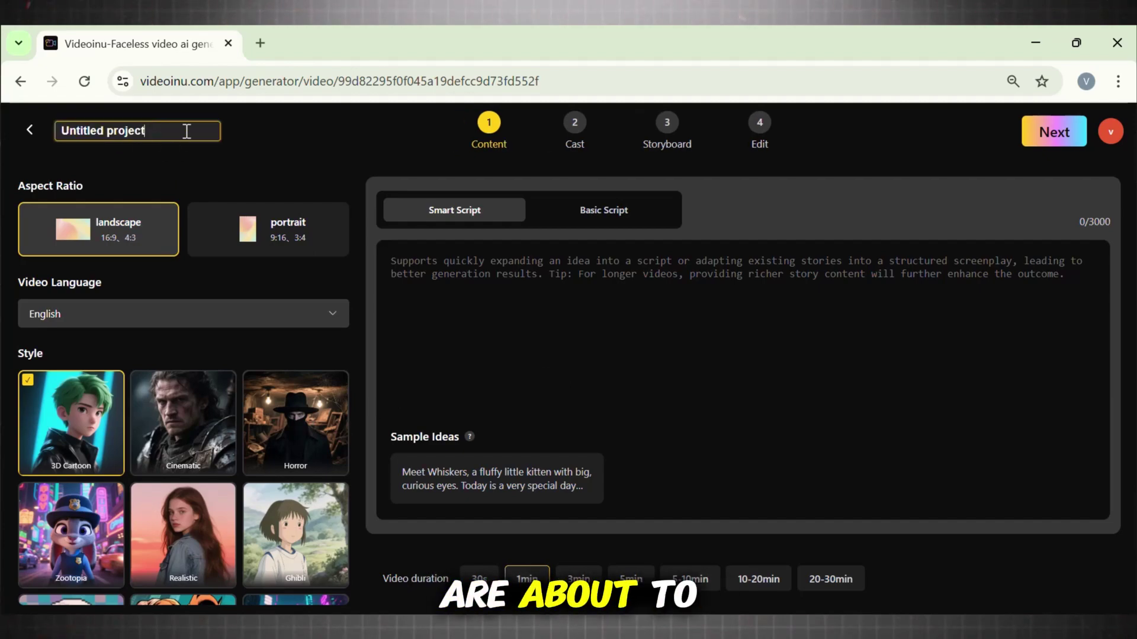
{"action": "left_click_drag", "start_coordinate": [166, 135], "coordinate": [99, 130]}
{"action": "key", "text": "BackSpace"}
{"action": "type", "text": "The little prince"}
{"action": "key", "text": "Return"}
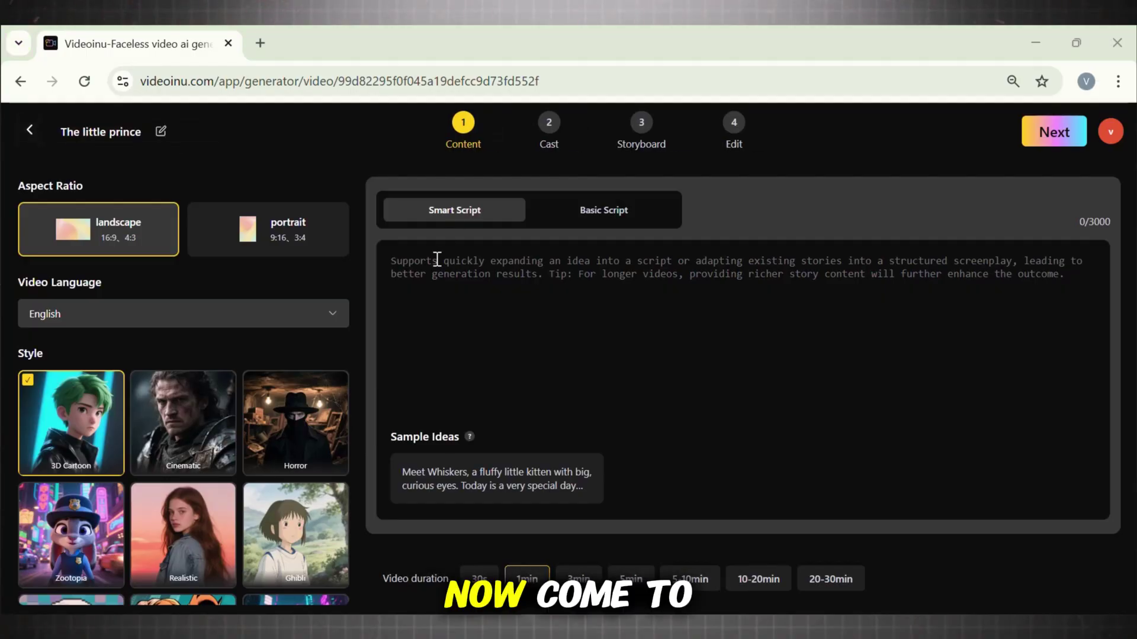
{"action": "left_click", "coordinate": [406, 268]}
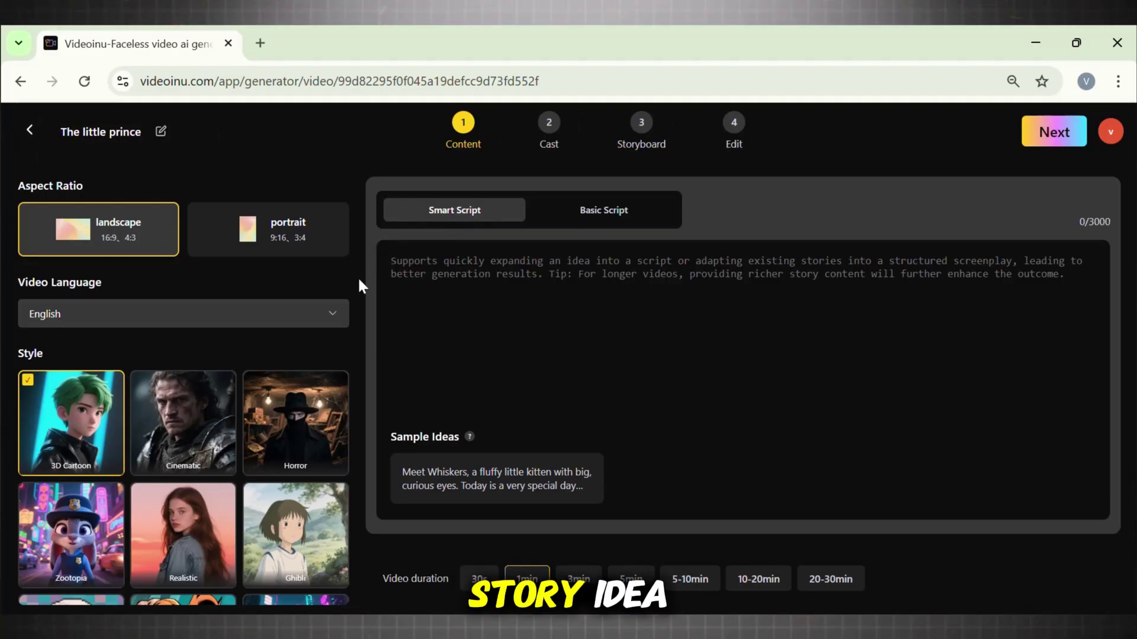
Step: Enter 'a 3D pixar style animation story of little prince', keep English, choose 30s, and generate
{"action": "type", "text": "a 3D pix"}
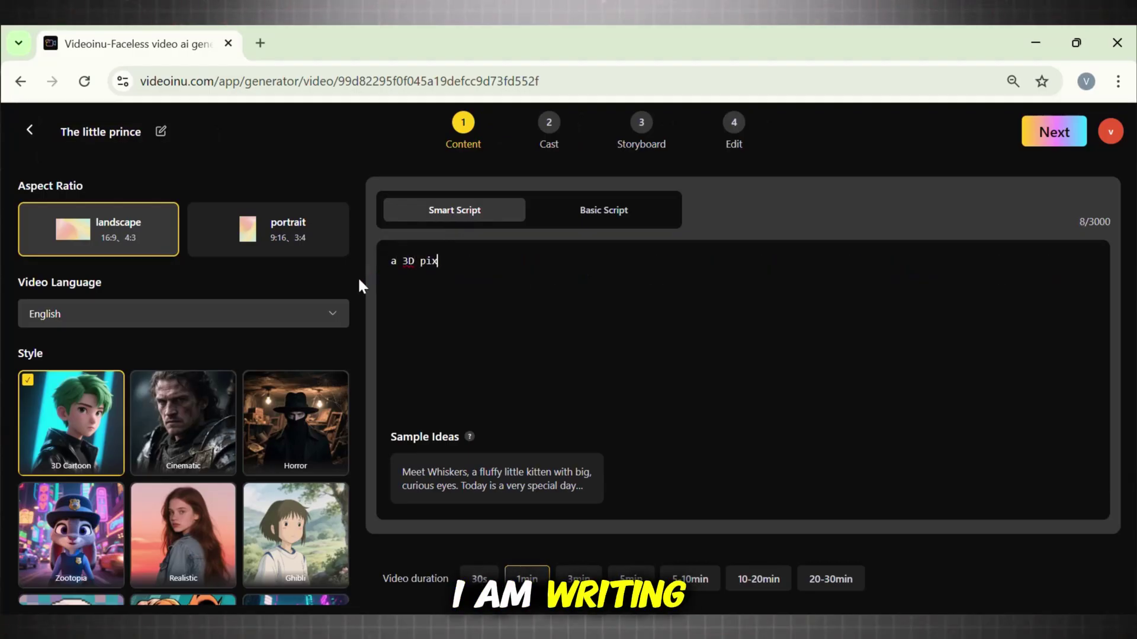
{"action": "type", "text": "ar style animation story of little prince"}
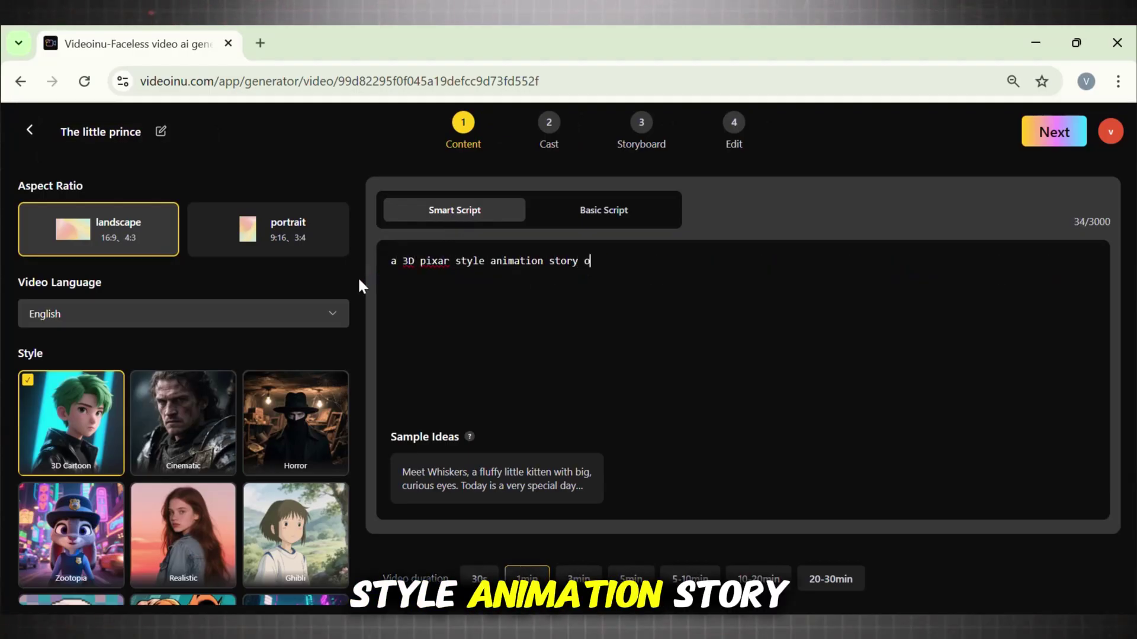
{"action": "left_click", "coordinate": [604, 261]}
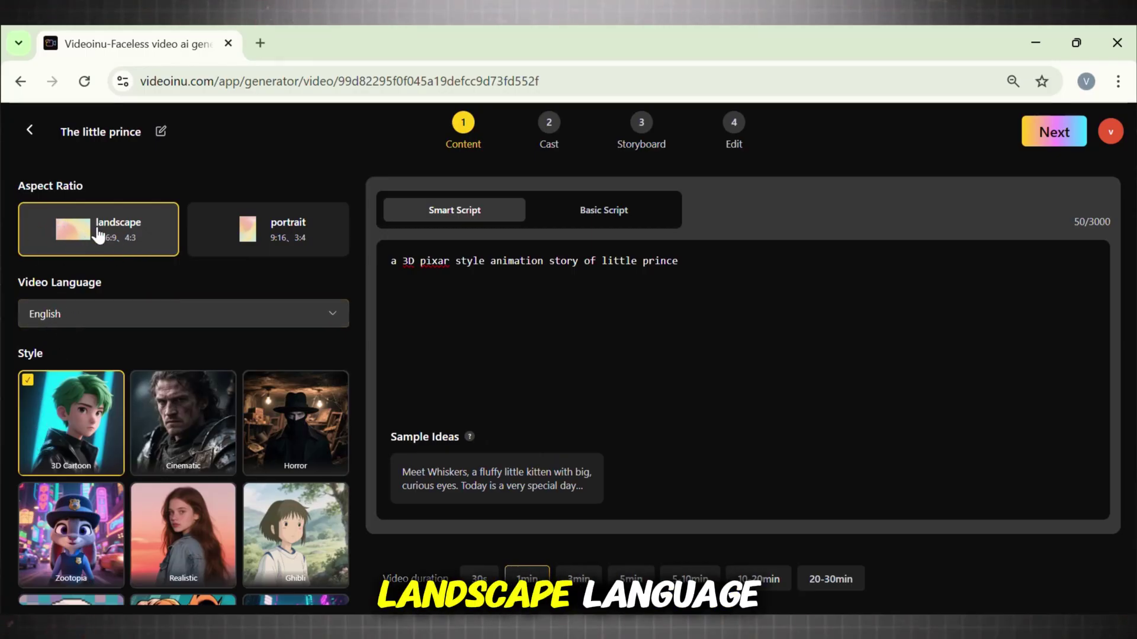
{"action": "left_click", "coordinate": [118, 314]}
{"action": "left_click", "coordinate": [145, 396]}
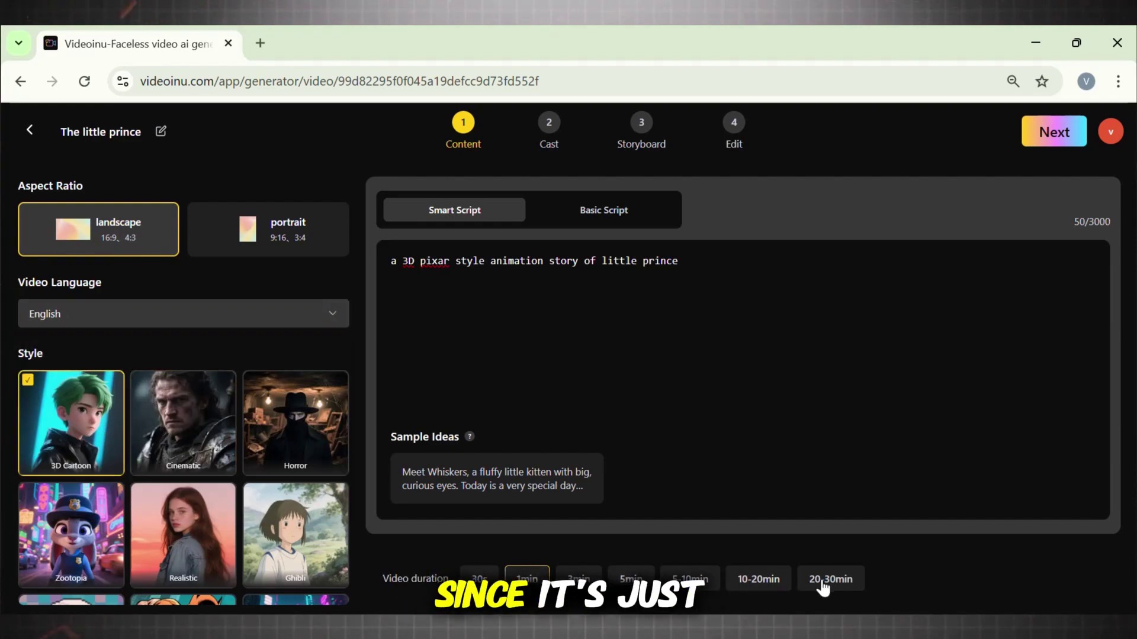
{"action": "left_click", "coordinate": [479, 581]}
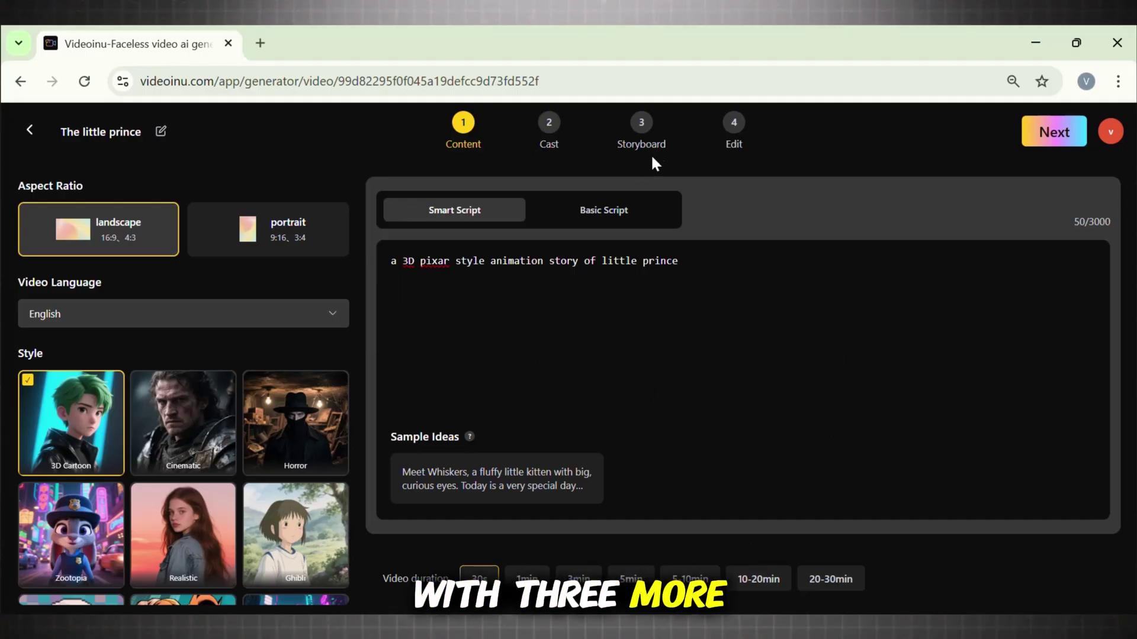
{"action": "left_click", "coordinate": [1037, 137]}
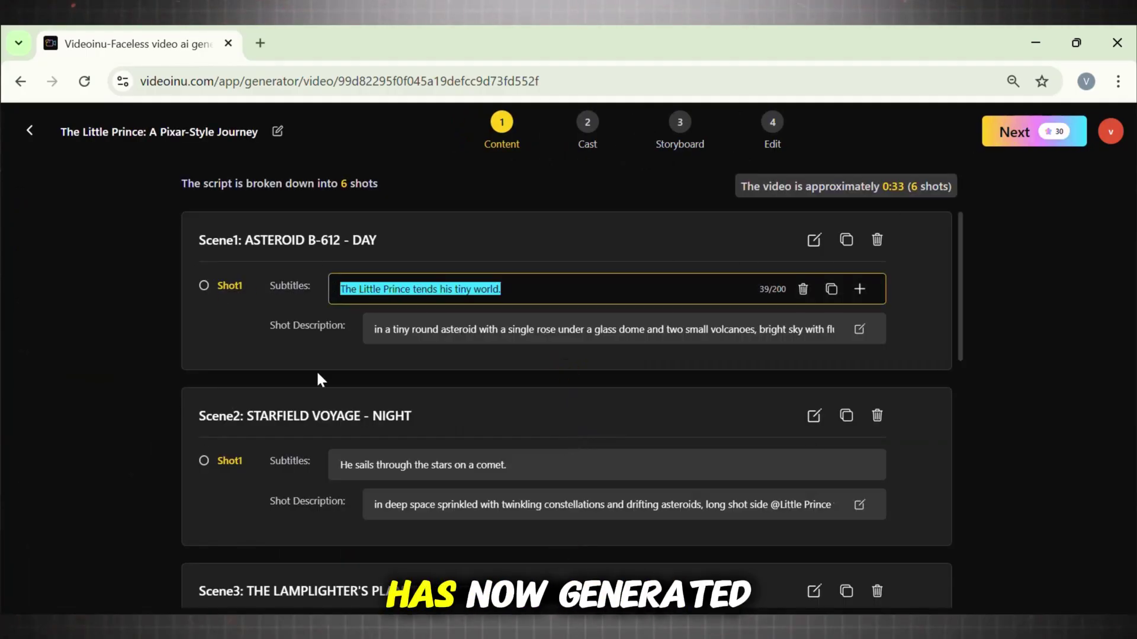
Step: Advance to Cast and Auto-Cast Little Prince, Lamplighter, Fox and Aviator
{"action": "left_click_drag", "start_coordinate": [962, 314], "coordinate": [971, 267]}
{"action": "left_click", "coordinate": [1020, 142]}
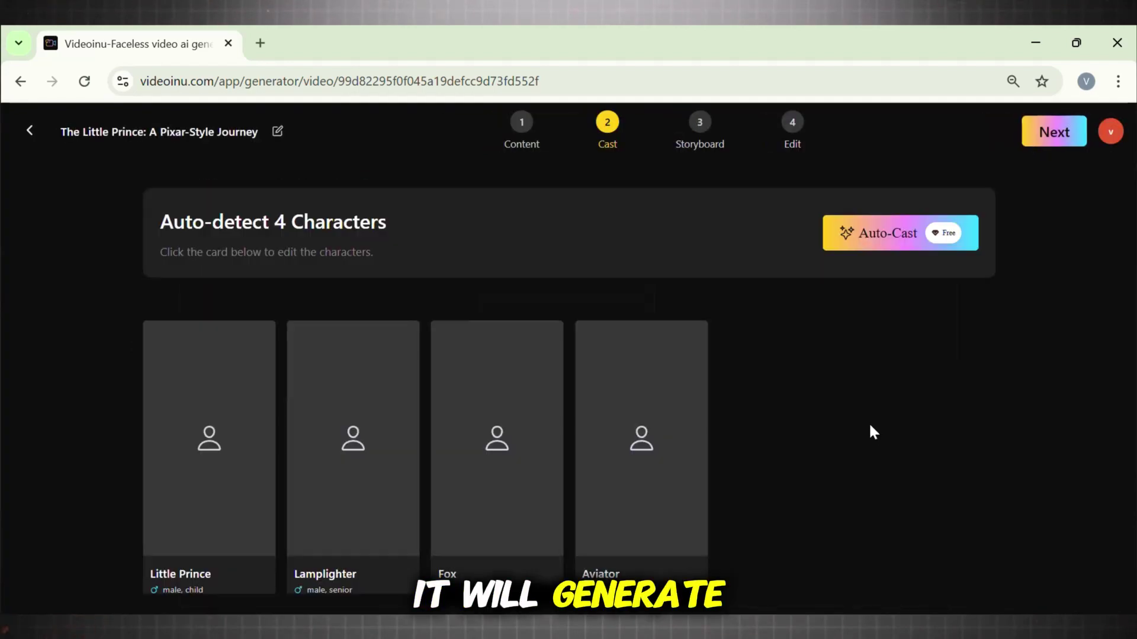
{"action": "left_click_drag", "start_coordinate": [161, 223], "coordinate": [397, 230]}
{"action": "left_click", "coordinate": [400, 231]}
{"action": "mouse_move", "coordinate": [249, 515]}
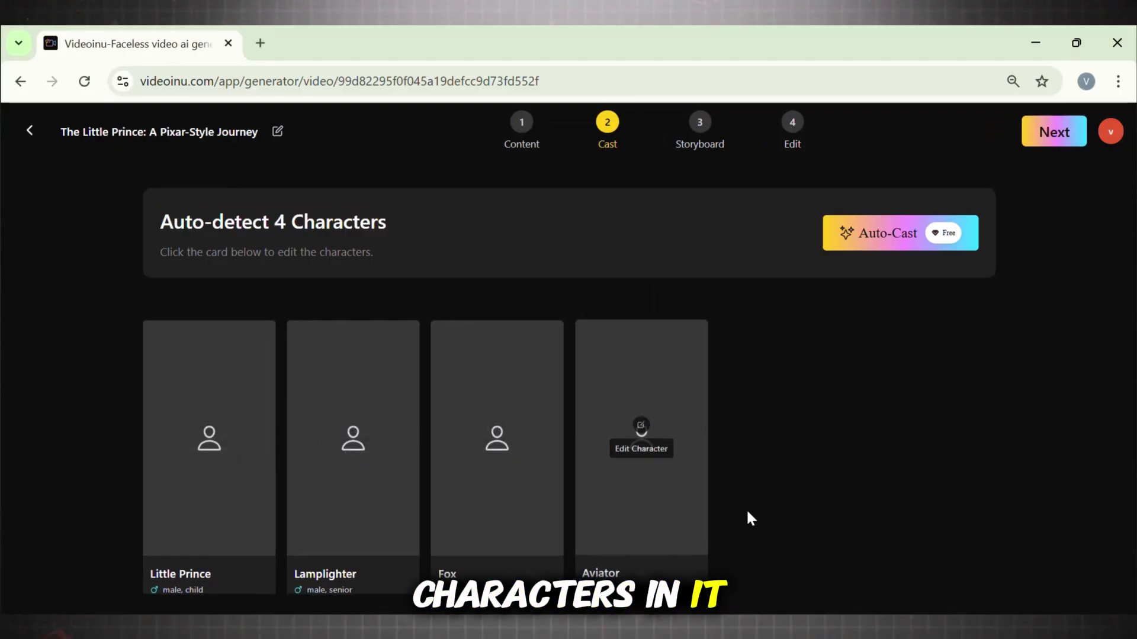
{"action": "left_click", "coordinate": [883, 239]}
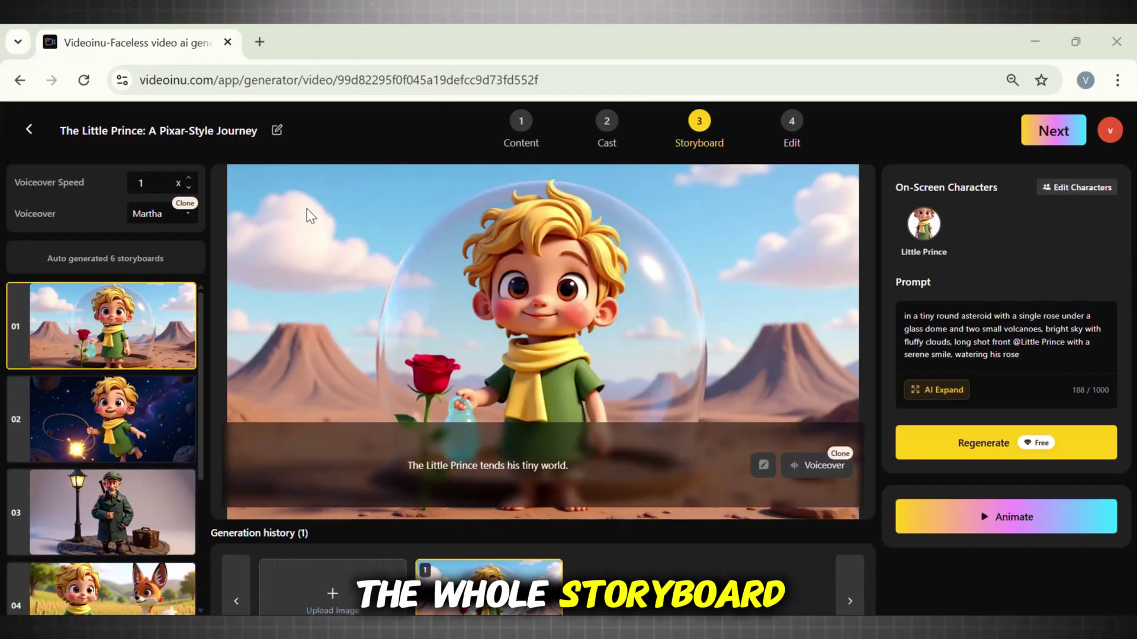
Step: Animate all six storyboard images with Videoinu V1.0, then proceed to the Edit step
{"action": "mouse_move", "coordinate": [200, 308]}
{"action": "left_mouse_down"}
{"action": "mouse_move", "coordinate": [203, 456]}
{"action": "mouse_move", "coordinate": [197, 325]}
{"action": "left_mouse_up"}
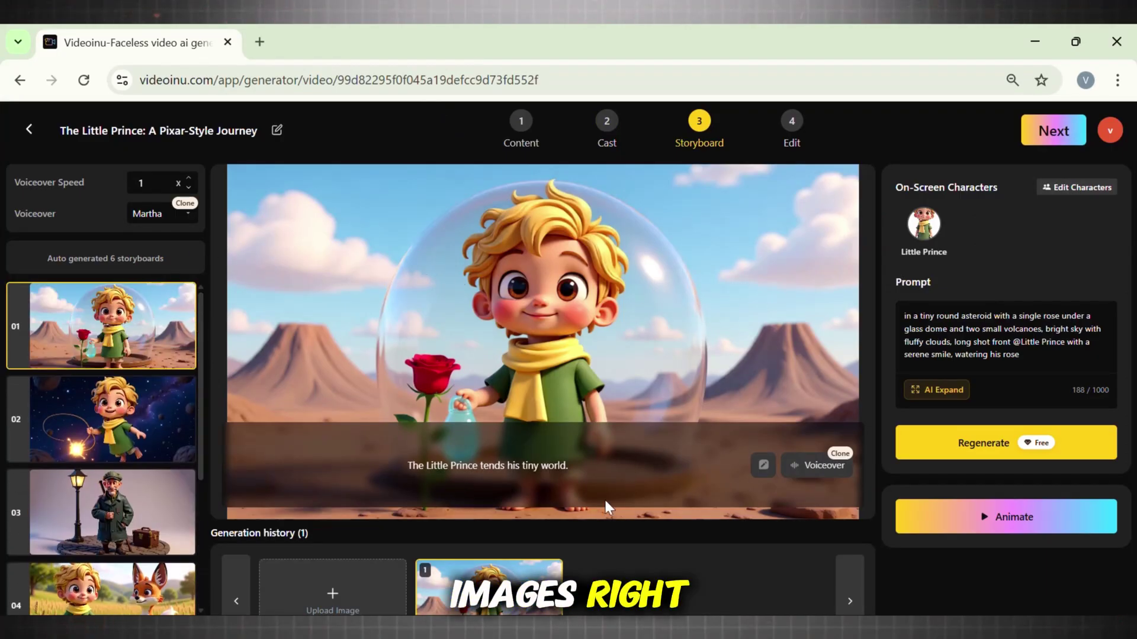
{"action": "left_click", "coordinate": [984, 520]}
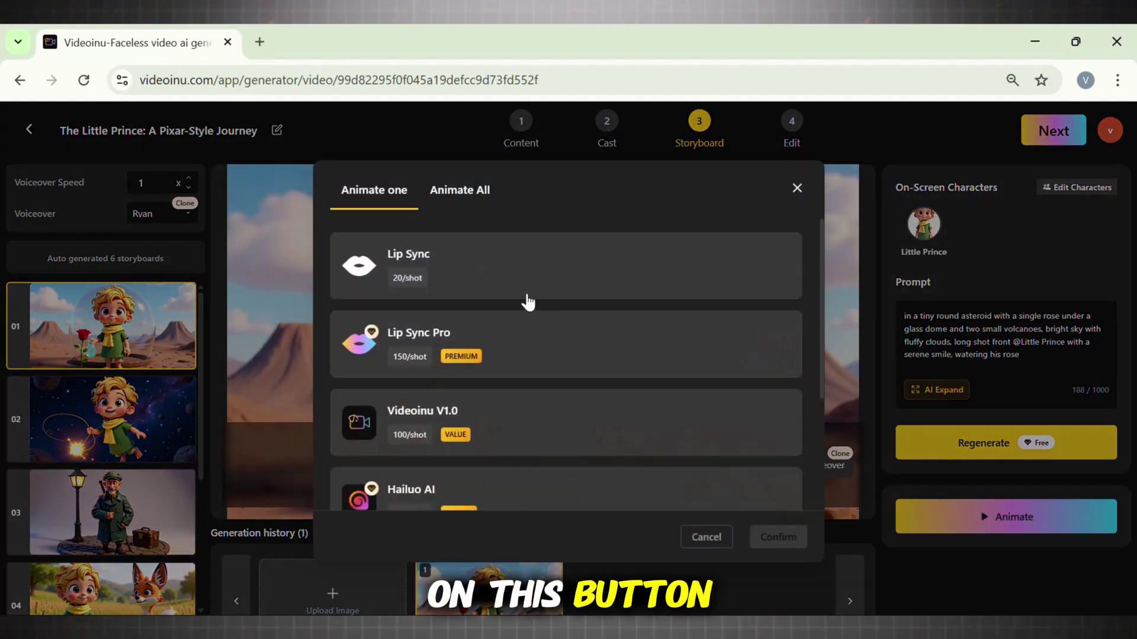
{"action": "left_click", "coordinate": [457, 193]}
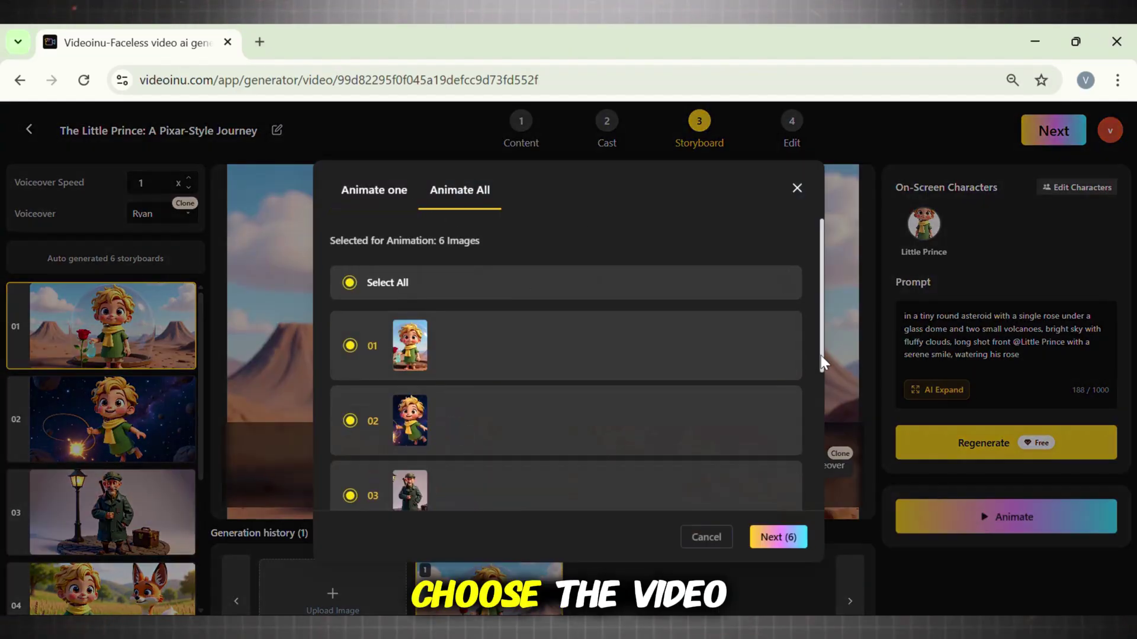
{"action": "scroll", "coordinate": [821, 356], "scroll_direction": "down", "scroll_amount": 5}
{"action": "left_click", "coordinate": [797, 536]}
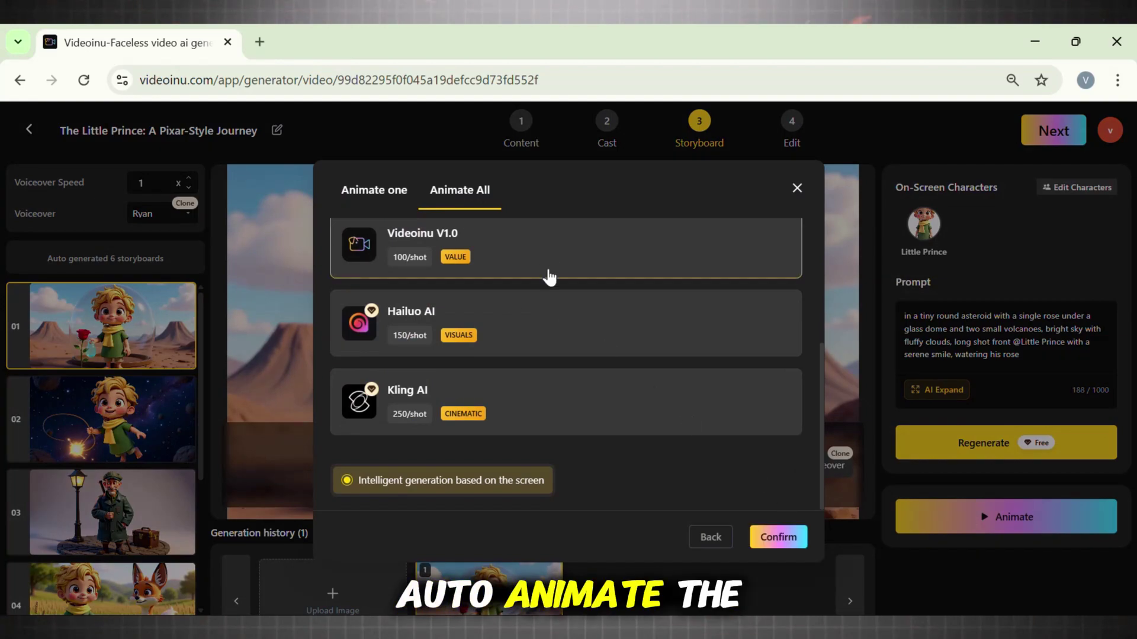
{"action": "left_click", "coordinate": [778, 538]}
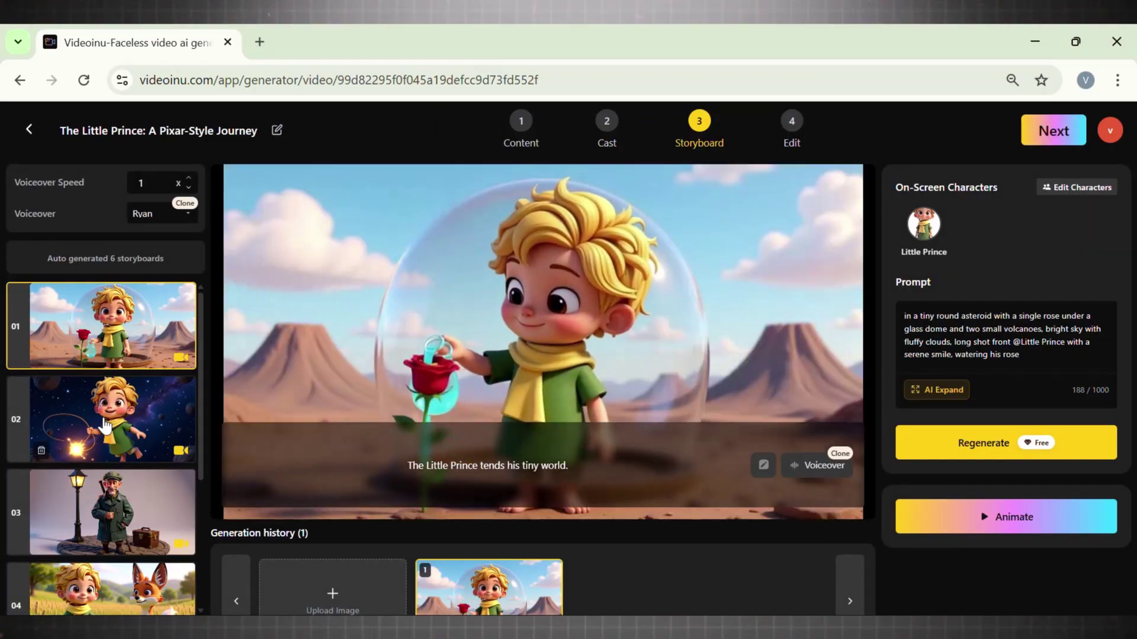
{"action": "left_click", "coordinate": [106, 425]}
{"action": "left_click", "coordinate": [1049, 136]}
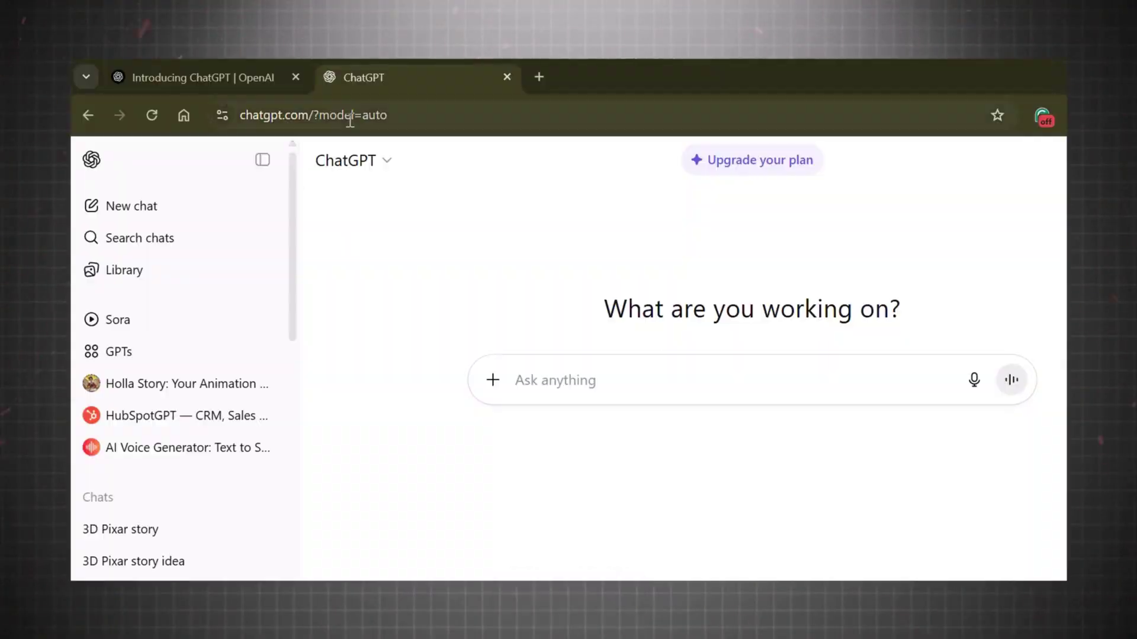
{"action": "left_click", "coordinate": [355, 161]}
Step: On the GPTs page, search custom GPTs for 'Holla script'
{"action": "left_click", "coordinate": [363, 251]}
{"action": "left_click", "coordinate": [121, 364]}
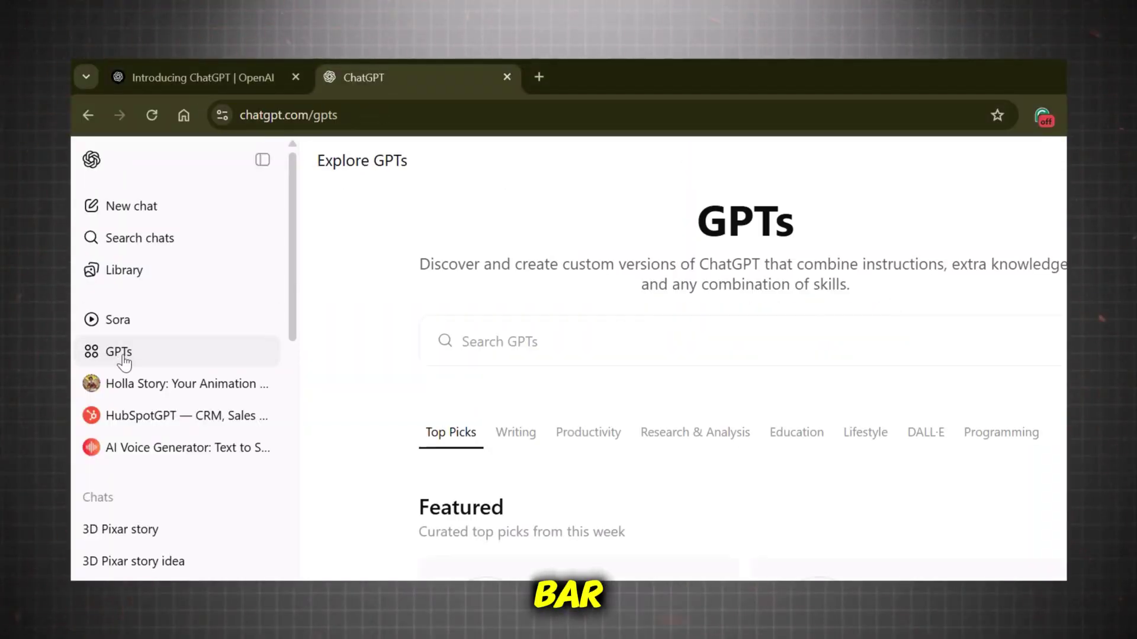
{"action": "left_click", "coordinate": [262, 159]}
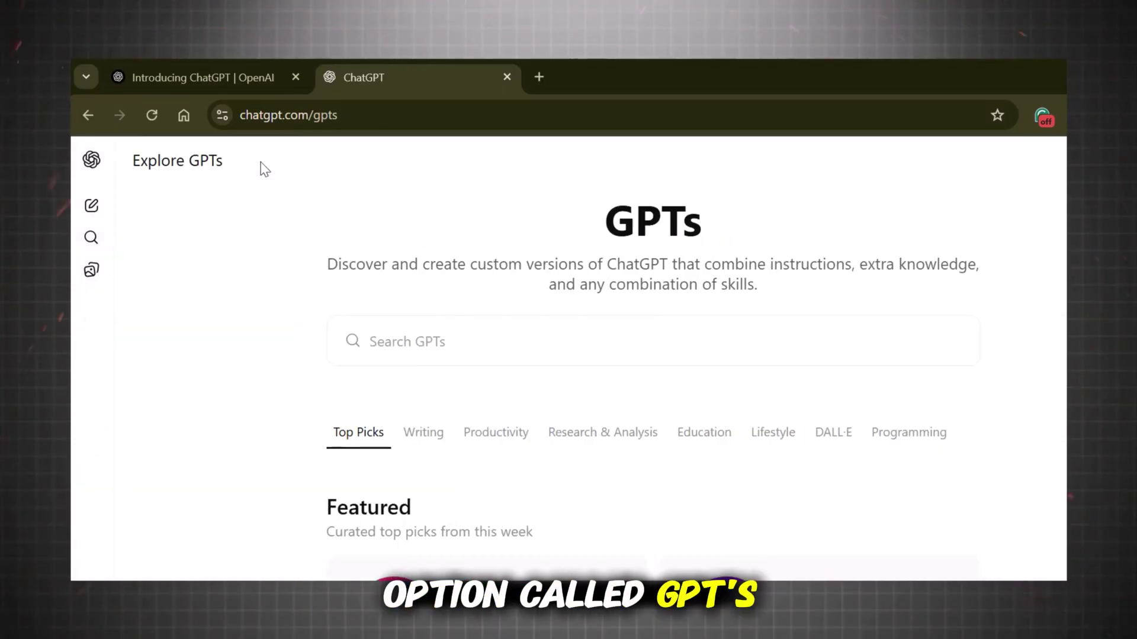
{"action": "left_click", "coordinate": [394, 346]}
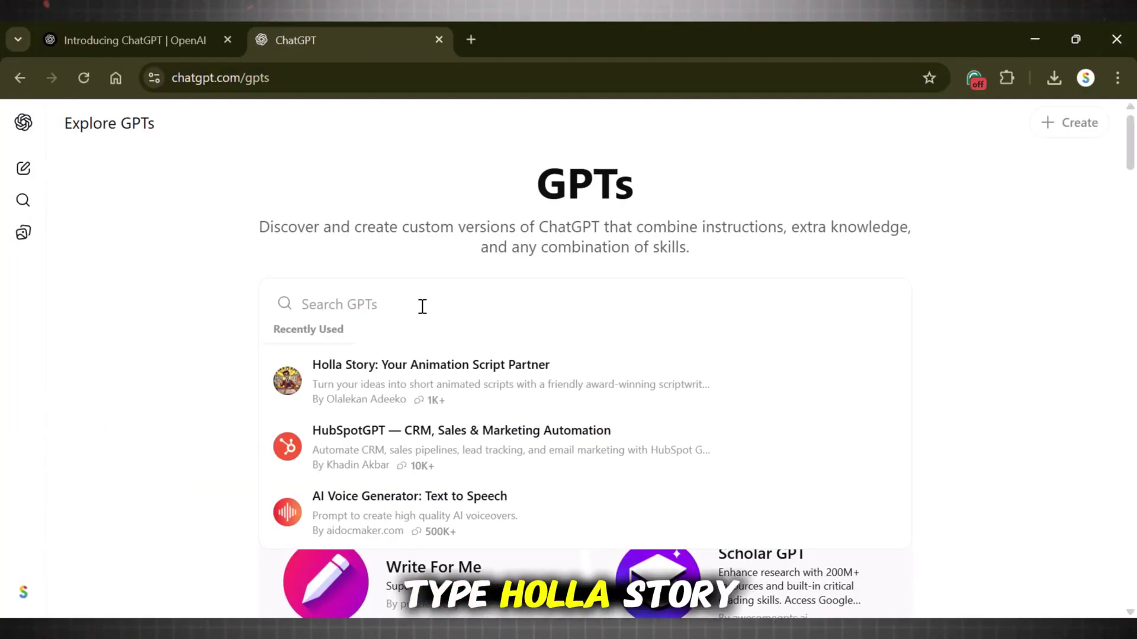
{"action": "type", "text": "Holla Story Animation"}
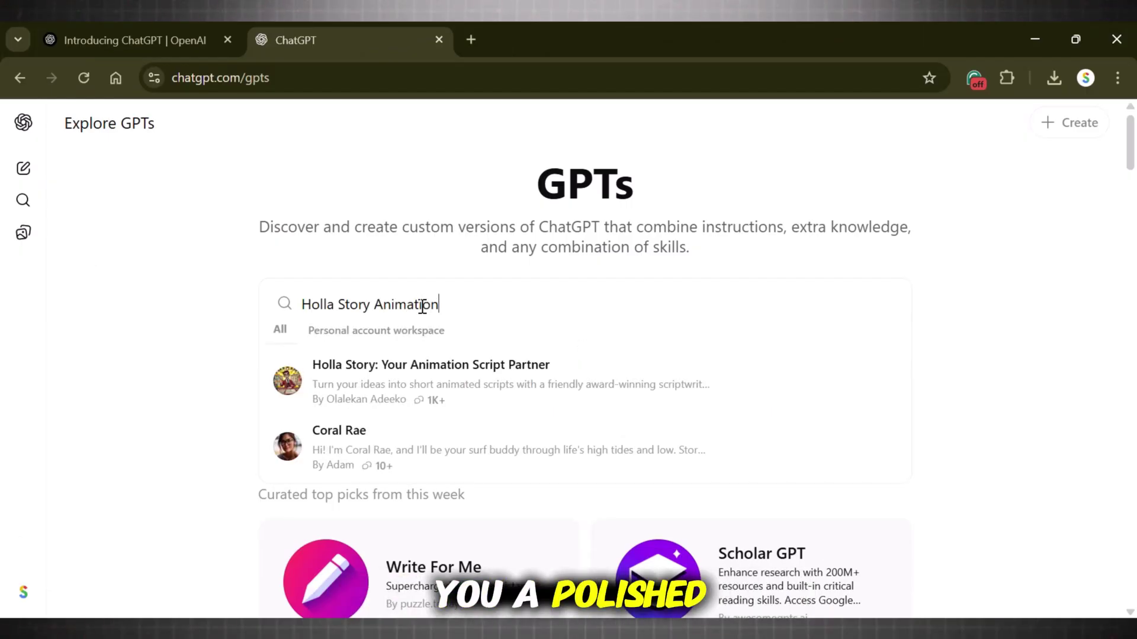
{"action": "type", "text": "script"}
Step: Start a chat with Holla Story and begin a 3D Pixar-style story prompt
{"action": "left_click", "coordinate": [472, 381]}
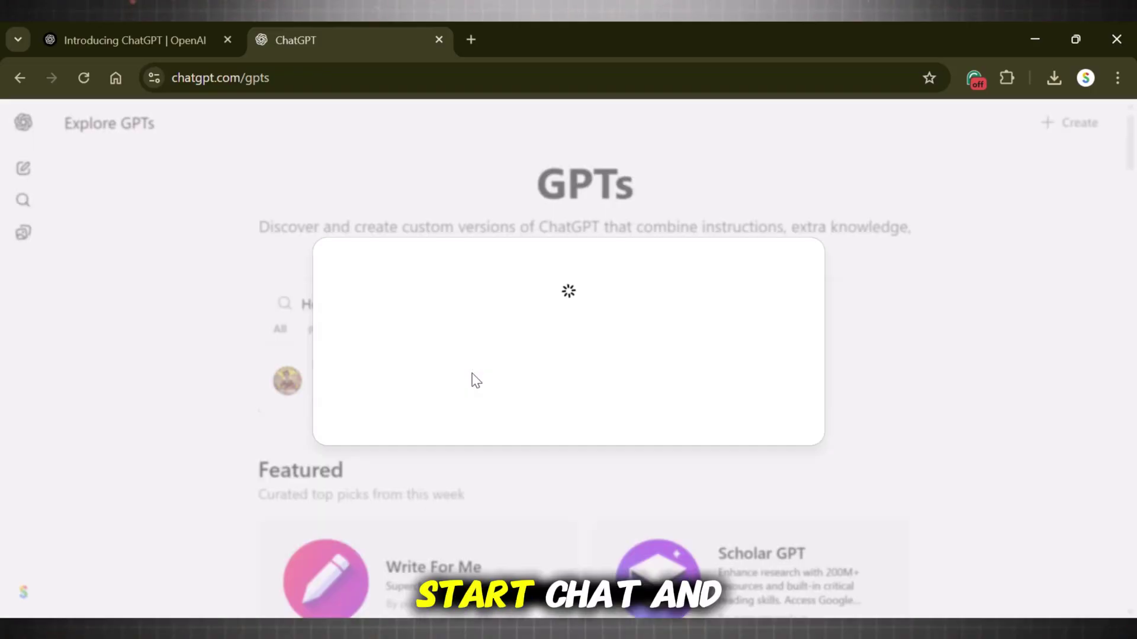
{"action": "scroll", "coordinate": [812, 317], "scroll_direction": "down", "scroll_amount": 3}
{"action": "scroll", "coordinate": [811, 317], "scroll_direction": "down", "scroll_amount": 3}
{"action": "left_click", "coordinate": [343, 578]}
{"action": "type", "text": "write a 3d pixar style animated story about a boy and a dragon in snow"}
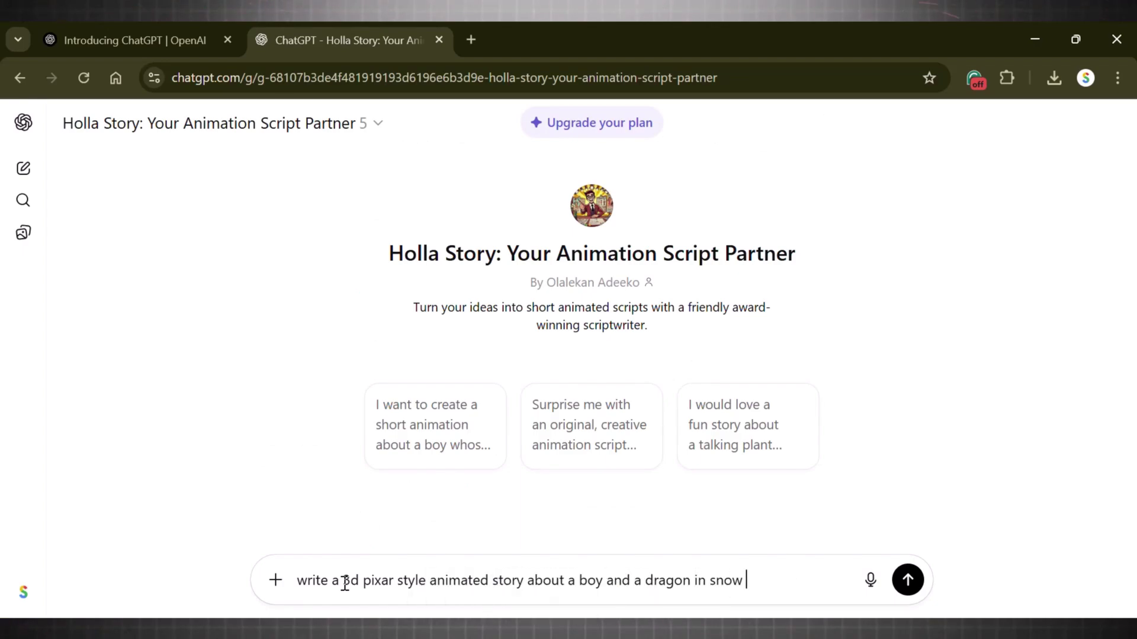
Step: Send the boy-and-dragon request and answer: only the boy and dragon, magical and whimsical like Frozen
{"action": "key", "text": "Return"}
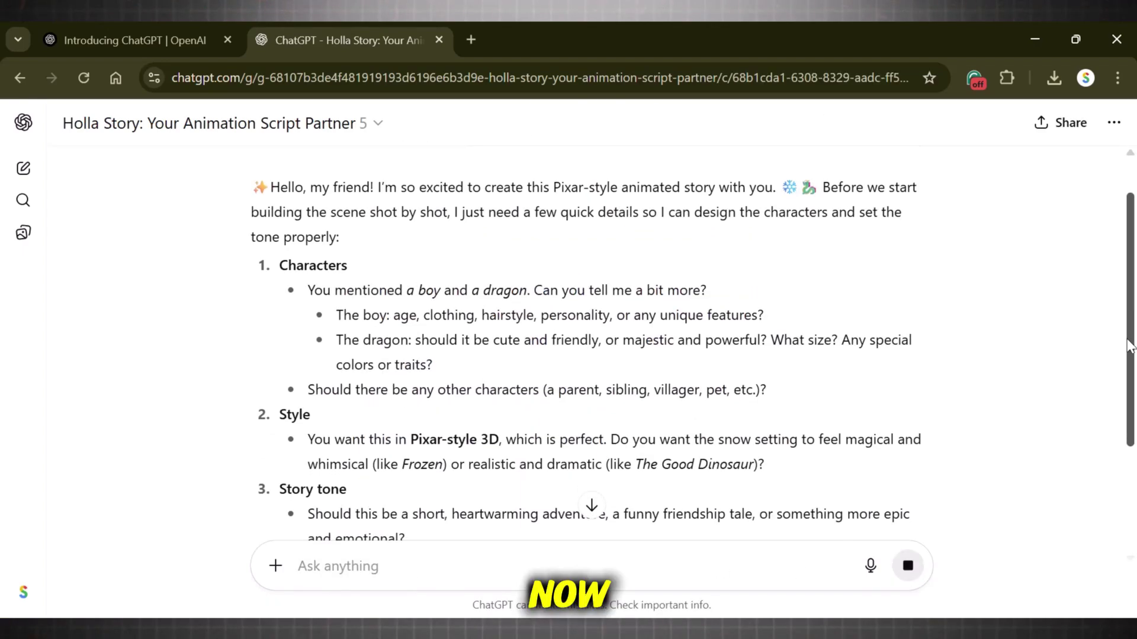
{"action": "scroll", "coordinate": [1126, 391], "scroll_direction": "down", "scroll_amount": 2}
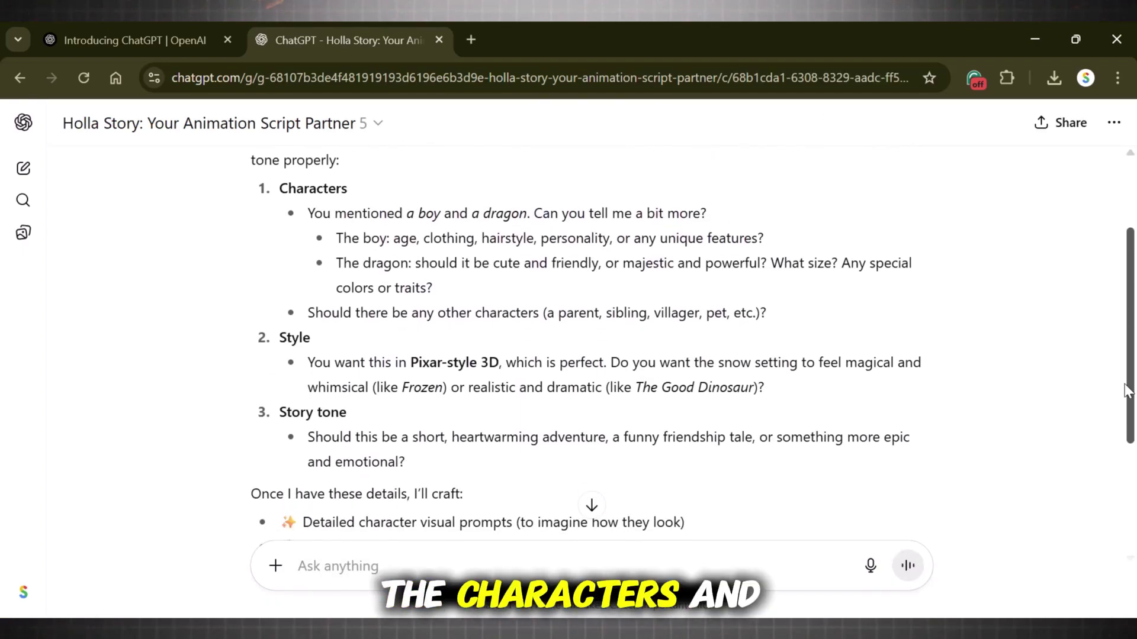
{"action": "scroll", "coordinate": [1126, 391], "scroll_direction": "down", "scroll_amount": 3}
{"action": "type", "text": "only two characters young boy and dragon ma"}
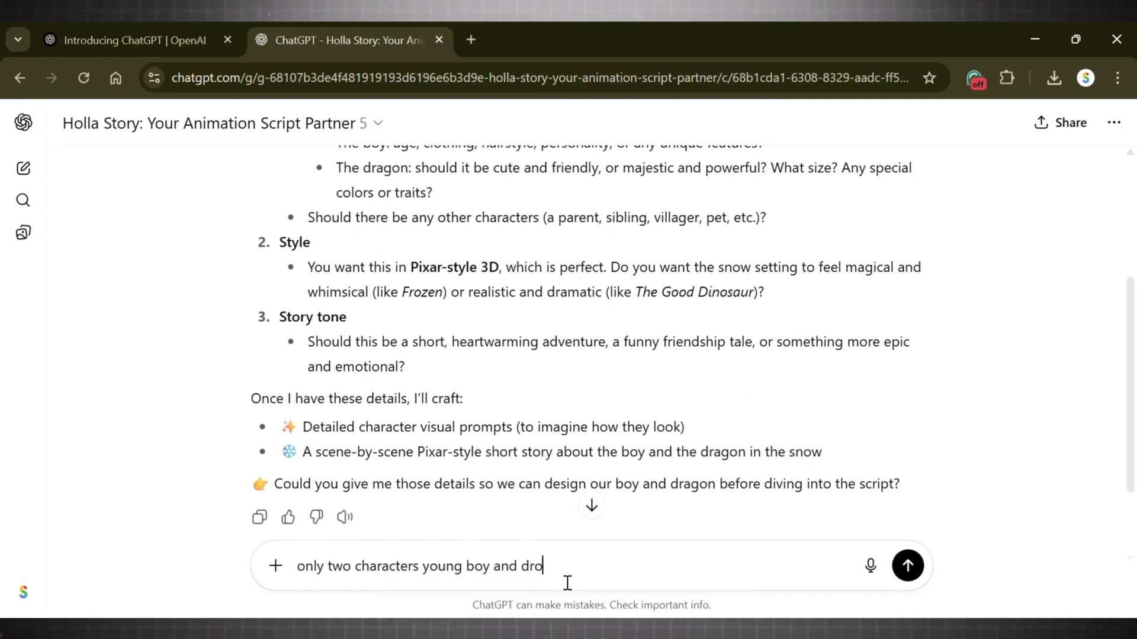
{"action": "type", "text": "gical and whimsical (like Frozen"}
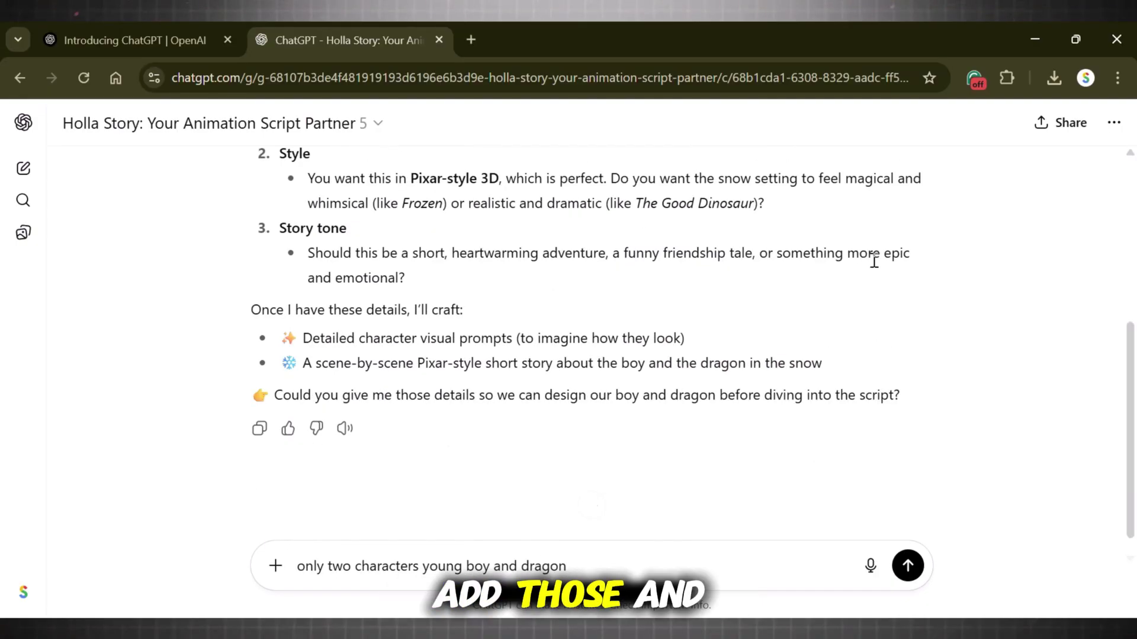
{"action": "type", "text": "magical and whimsical (like Frozen)"}
{"action": "left_click_drag", "start_coordinate": [452, 253], "coordinate": [598, 253]}
{"action": "key", "text": "Return"}
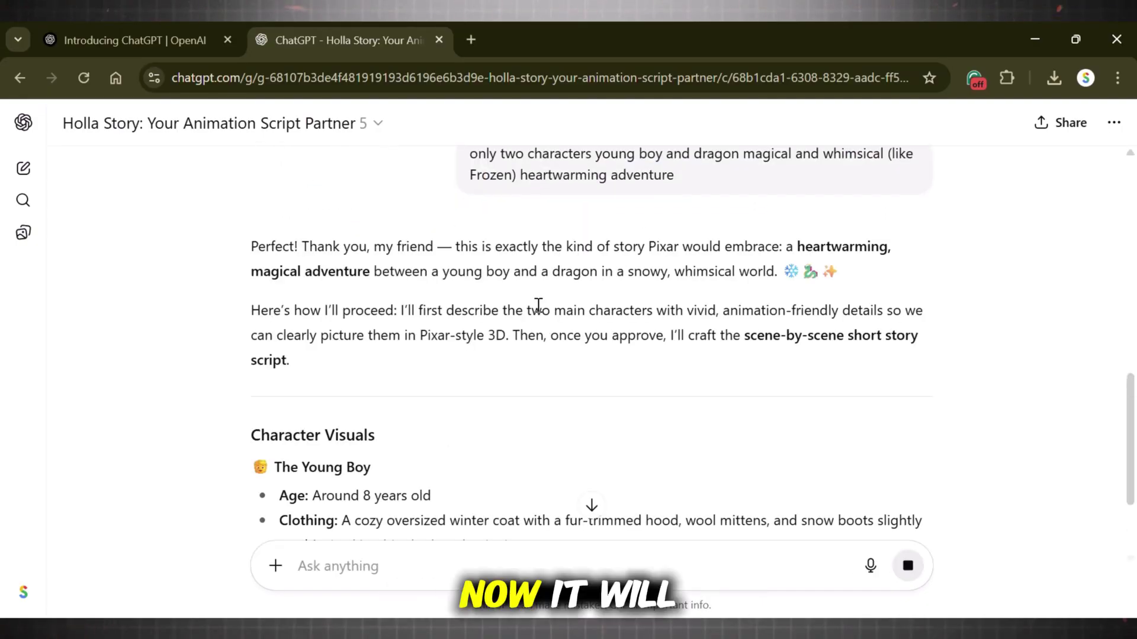
Step: Request the scene-by-scene short story script, then send the one-minute story request
{"action": "scroll", "coordinate": [579, 319], "scroll_direction": "down", "scroll_amount": 1}
{"action": "scroll", "coordinate": [579, 318], "scroll_direction": "down", "scroll_amount": 1}
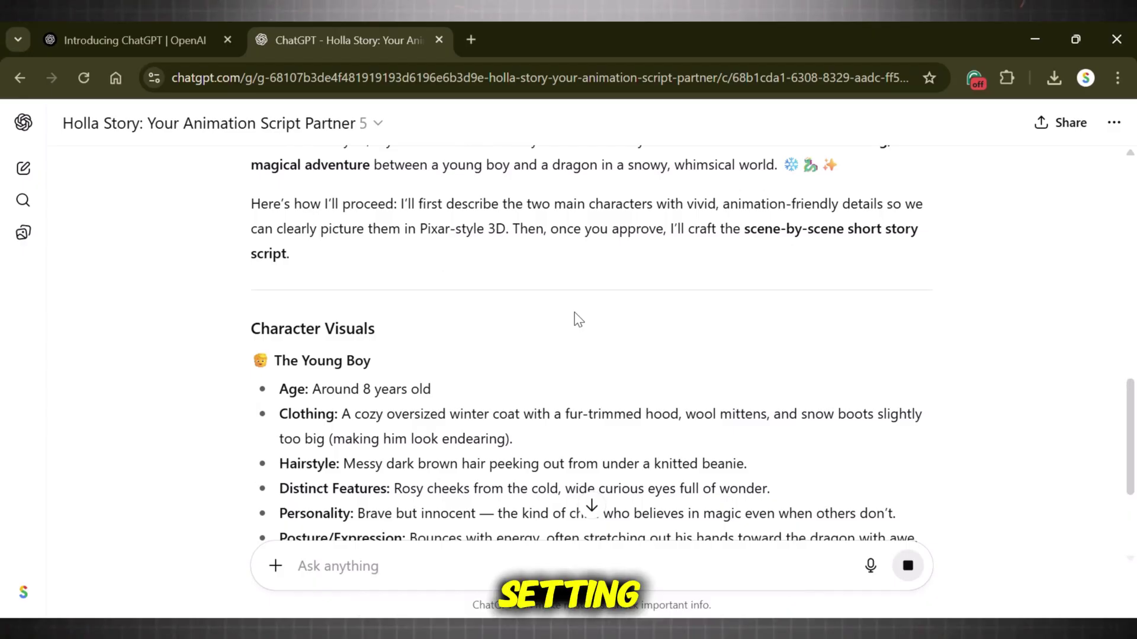
{"action": "scroll", "coordinate": [578, 319], "scroll_direction": "down", "scroll_amount": 1}
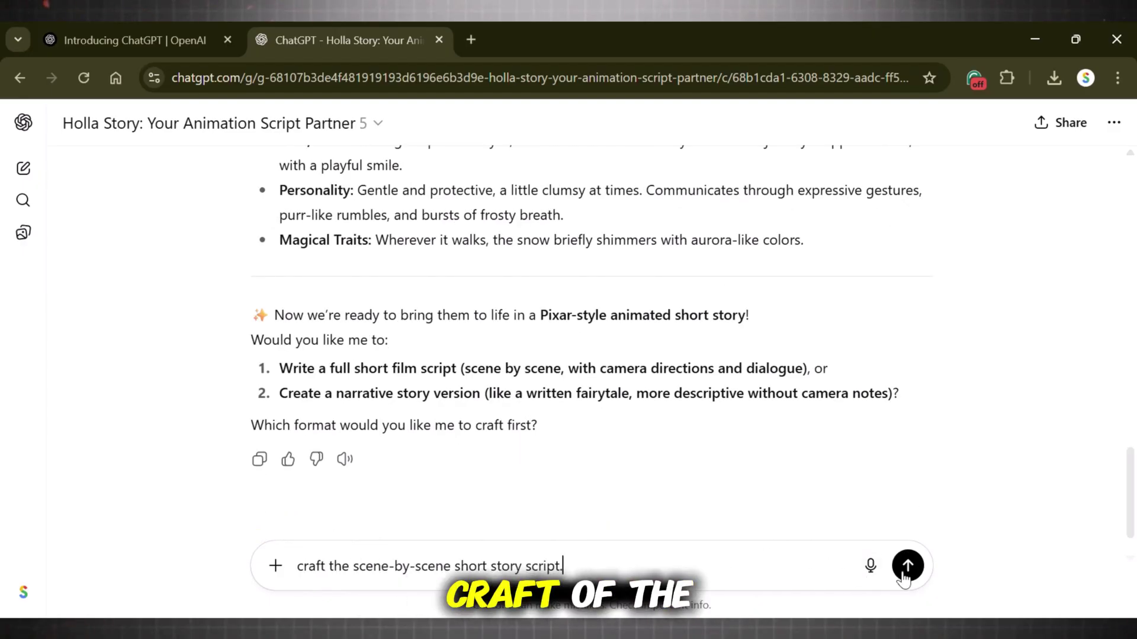
{"action": "left_click", "coordinate": [905, 577]}
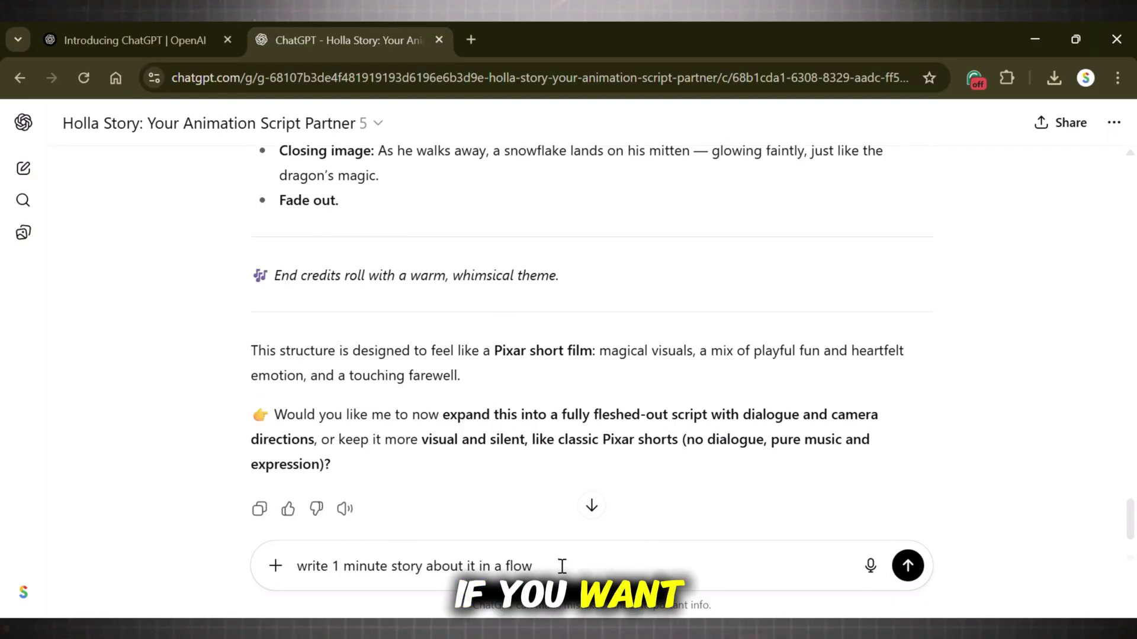
{"action": "key", "text": "ctrl+a"}
{"action": "left_click", "coordinate": [597, 572]}
{"action": "left_click", "coordinate": [908, 566]}
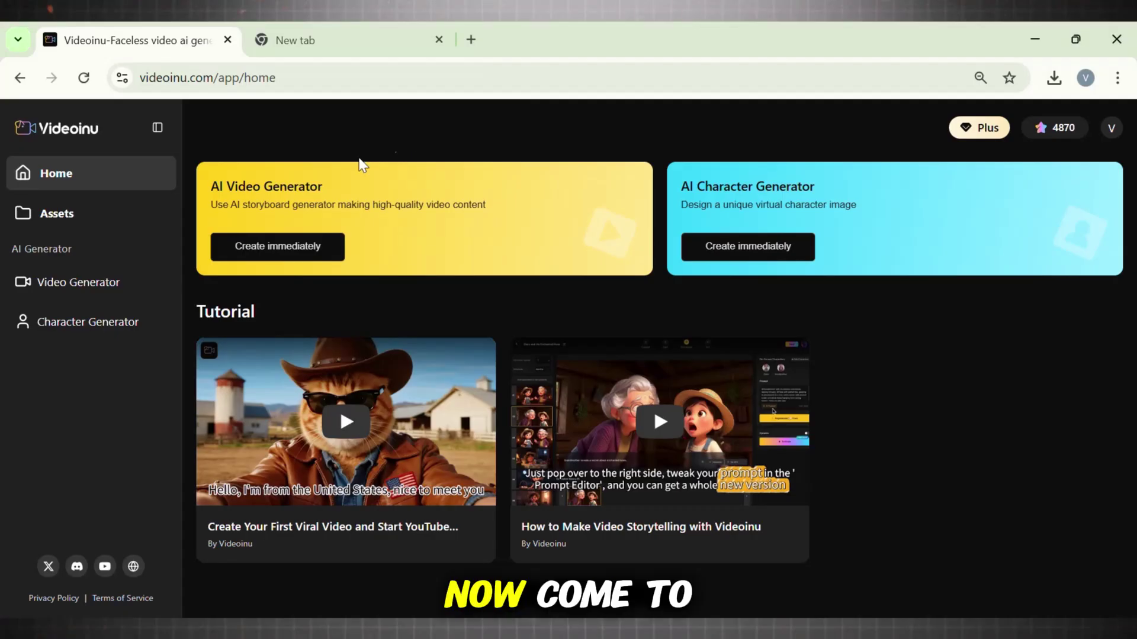
Step: Create a new Video Generator project and paste the ChatGPT dragon story as its Basic Script
{"action": "left_click", "coordinate": [100, 295]}
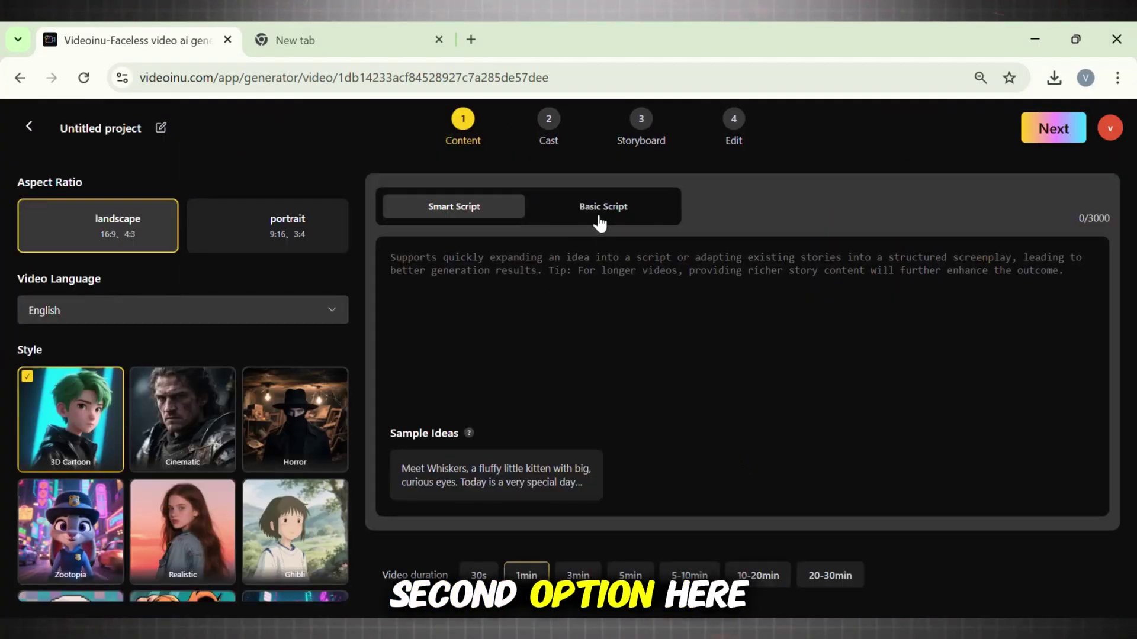
{"action": "left_click", "coordinate": [600, 218]}
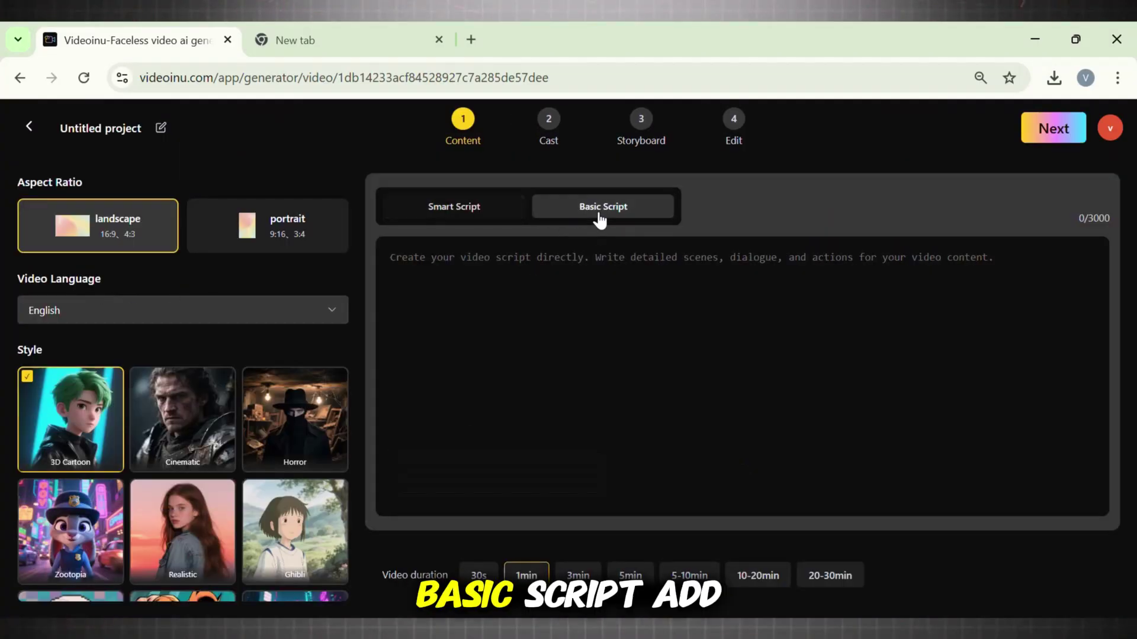
{"action": "left_click", "coordinate": [477, 269]}
{"action": "type", "text": "A young boy trudges through a snowy forest, his little lantern flickering against the howling wind. Just when he’s about to give up, a soft blue glow appears in the clearing ahead. He steps closer — and there it is: a shimmering dragon with icy, crystal-like scales and glowing wings. The boy’s eyes widen, not with fear, but wonder. Slowly, he reaches out his mittened hand. The dragon lowers its head, breathing a gentle frost that sparkles across his glove. A friendship is born.  With a playful leap, the dragon kneels, and the boy scrambles onto its back. In a heartbeat, they soar through the snowy sky, leaving glowing trails of light behind them. They laugh and play across a frozen lake — sliding, chasing, tumbling in joy. For a moment, the whole world feels like magic.  But dawn arrives. The dragon gazes toward the horizon, knowing it must leave. The boy hugs its neck tightly, tears in his eyes. The dragon presses its snout to his chest, leaving behind a glowing snowflake mark — a promise never to forget. With one last look, the dragon takes flight, disappearing into the morning sun.  The boy stands alone in the snow, smiling softly, the frost-mark glowing on his heart… proof that magic is real."}
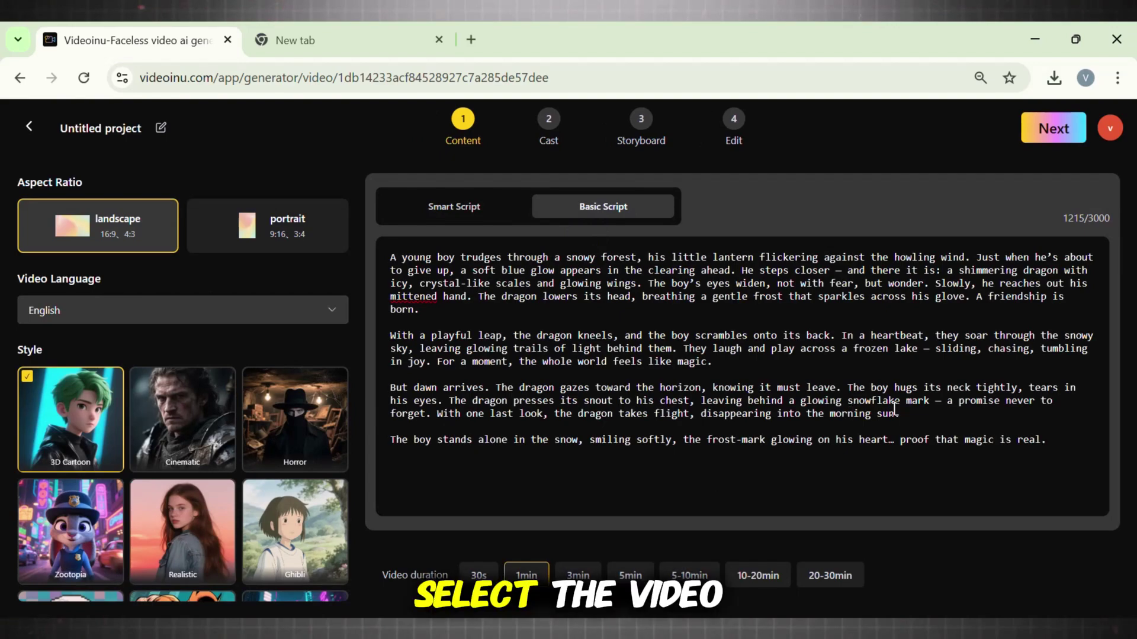